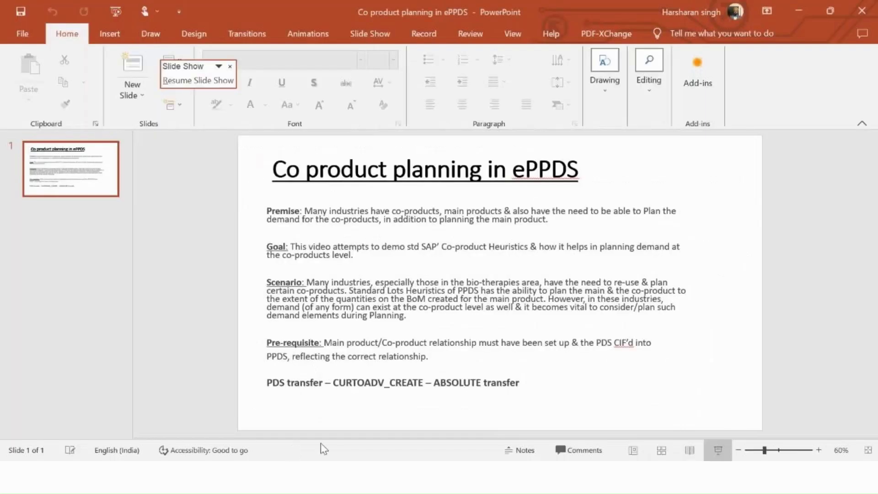
# Leave the PowerPoint slide for the Remote Desktop session showing the SAP Fiori launchpad's PPDS tiles
pyautogui.press('super')
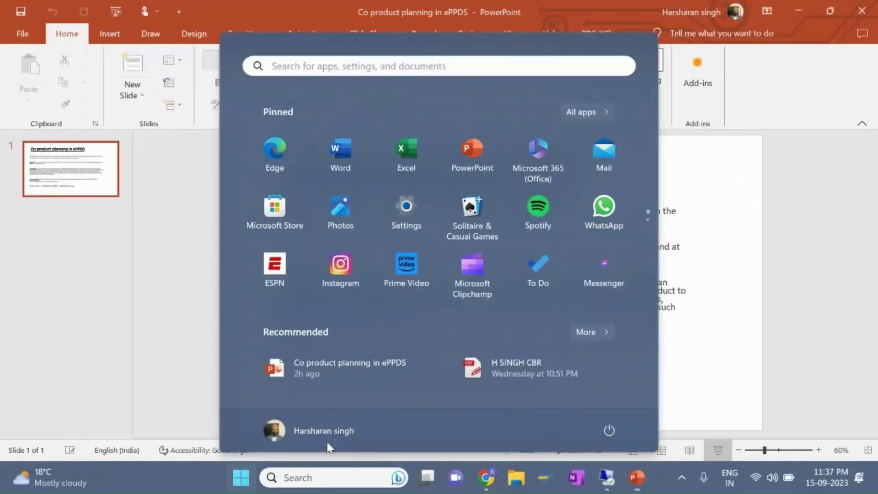
pyautogui.click(615, 487)
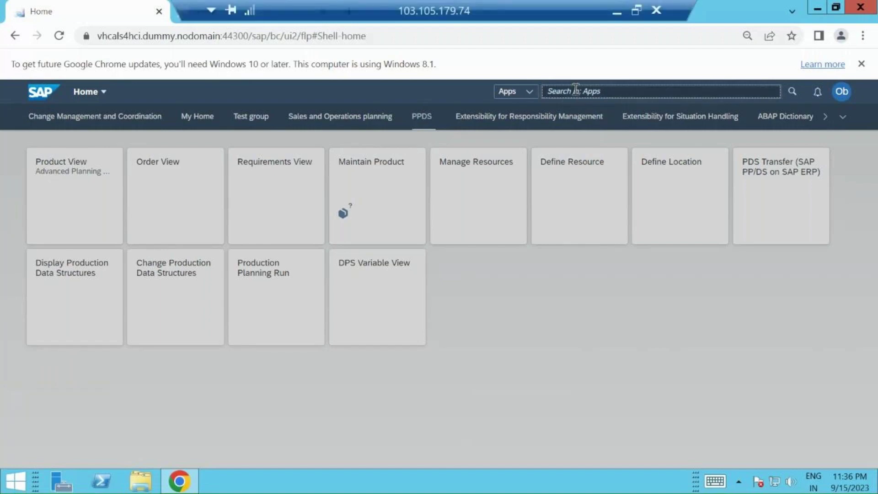
pyautogui.write('cs03')
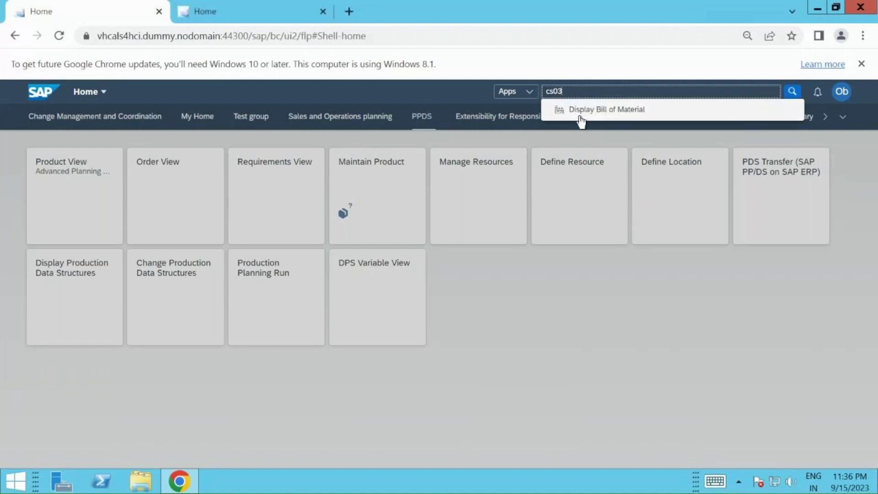
pyautogui.click(581, 120)
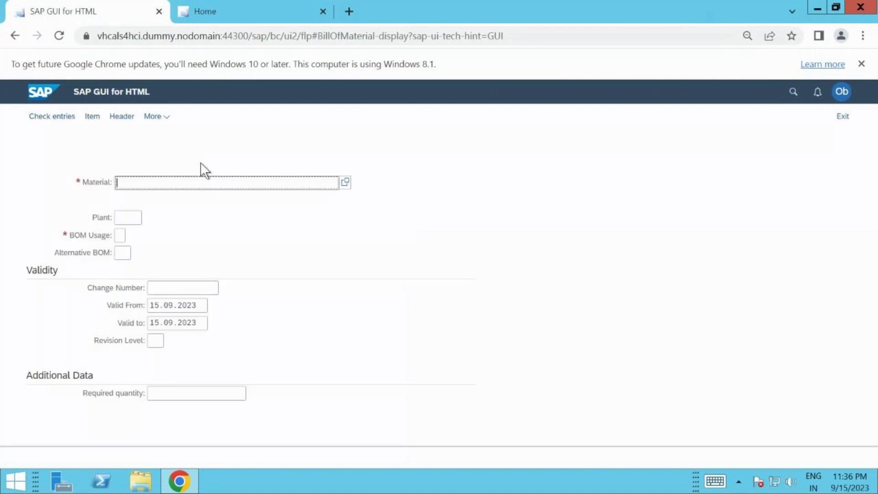
pyautogui.write('qOFG')
pyautogui.write('01')
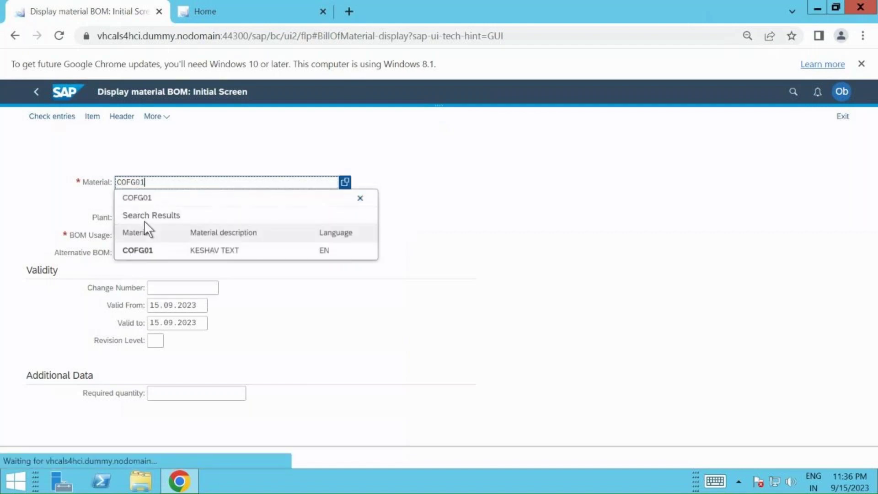
pyautogui.click(167, 198)
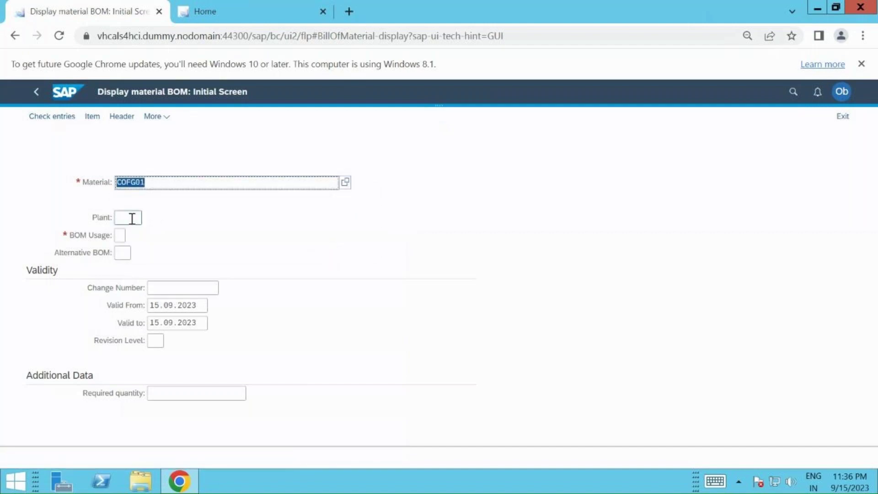
pyautogui.click(132, 219)
pyautogui.write('1710')
pyautogui.press('Tab')
pyautogui.write('1')
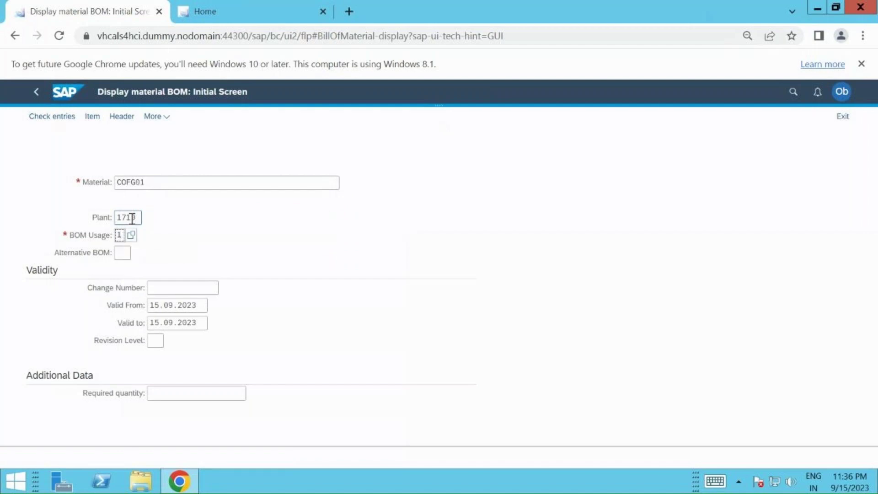
pyautogui.press('Return')
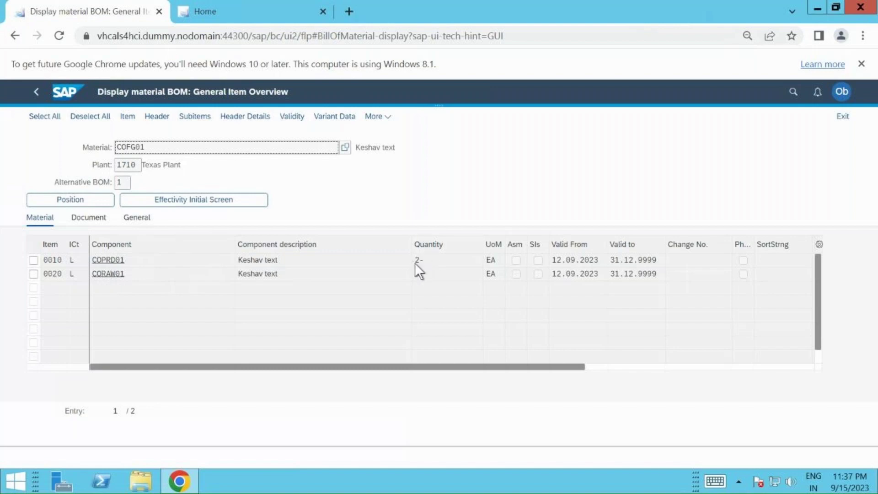
pyautogui.click(53, 261)
pyautogui.doubleClick(54, 261)
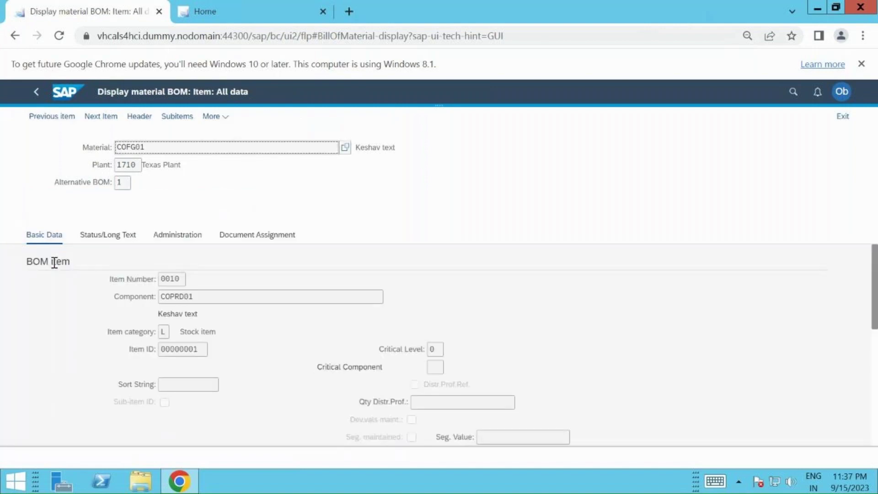
pyautogui.scroll(-4, 93, 339)
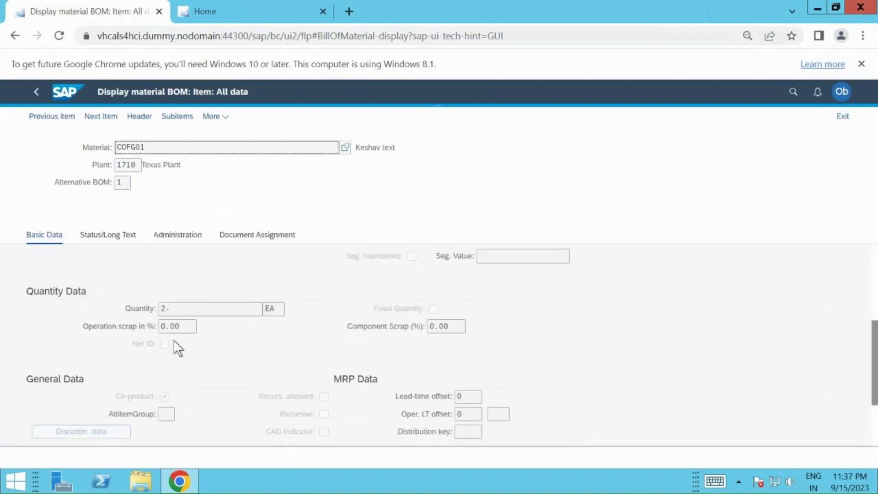
pyautogui.scroll(-2, 174, 339)
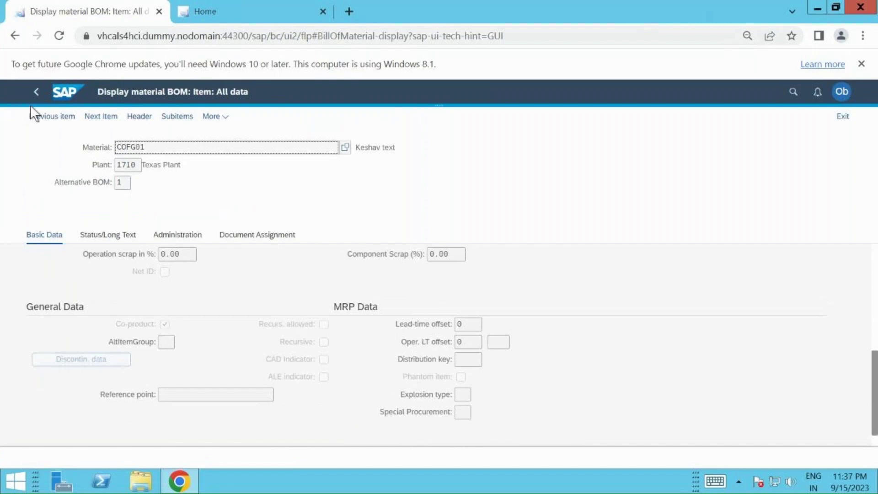
pyautogui.click(38, 96)
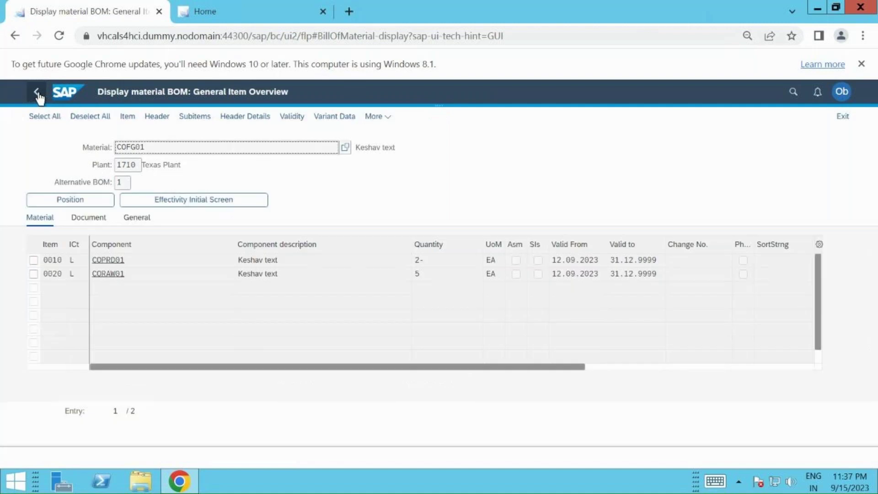
pyautogui.click(67, 95)
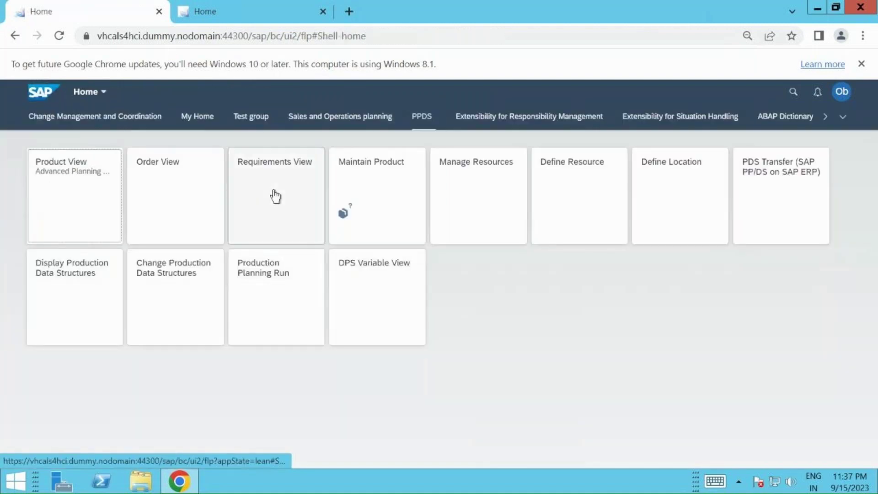
pyautogui.click(775, 197)
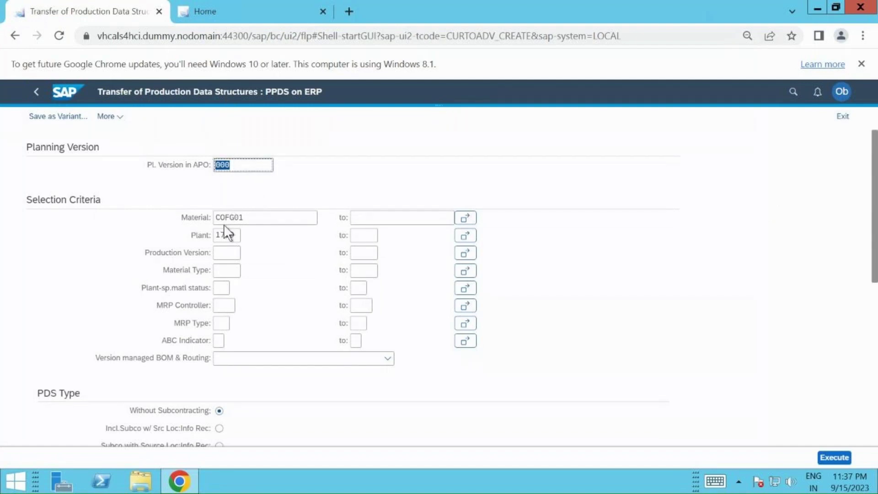
pyautogui.scroll(-8, 273, 275)
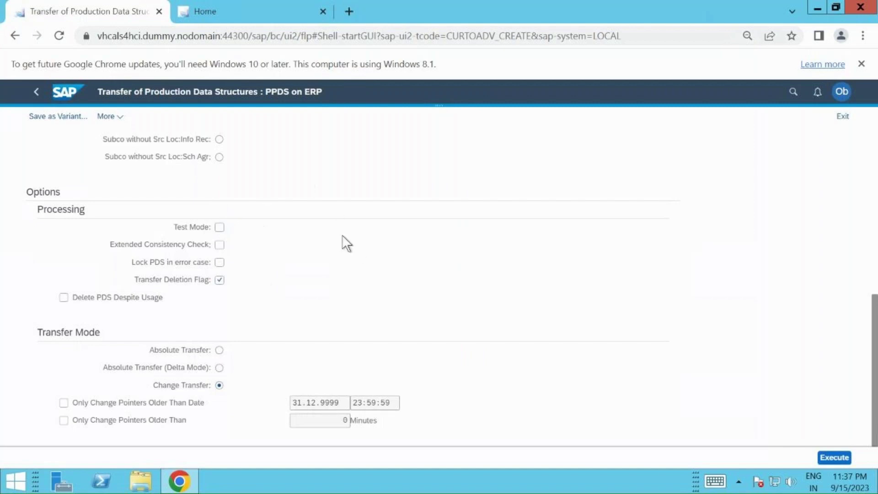
pyautogui.click(36, 93)
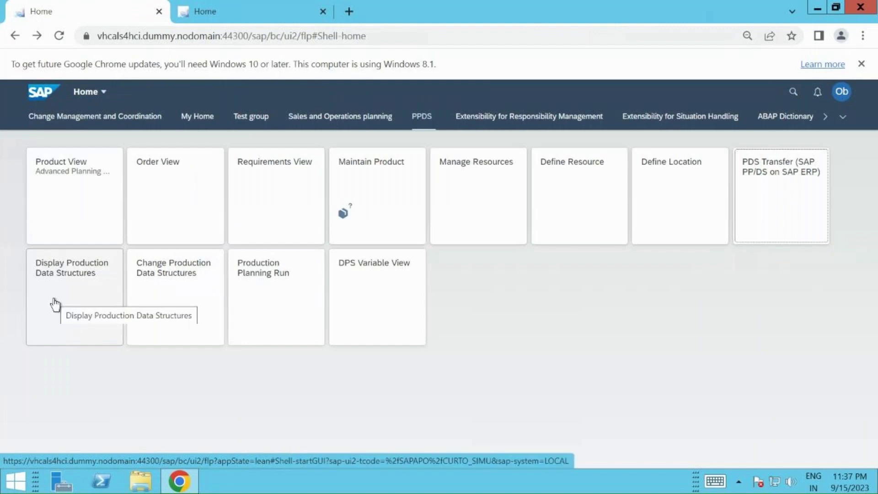
pyautogui.click(55, 301)
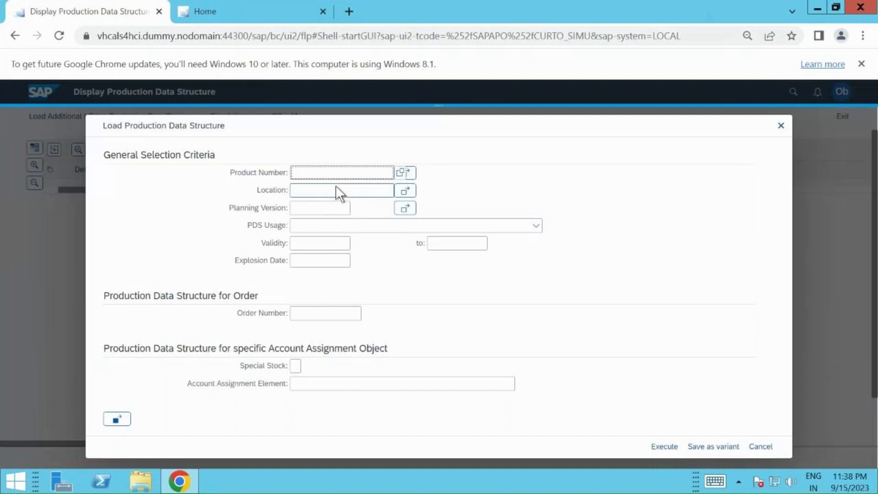
pyautogui.write('COFG01')
pyautogui.click(328, 188)
pyautogui.write('1710')
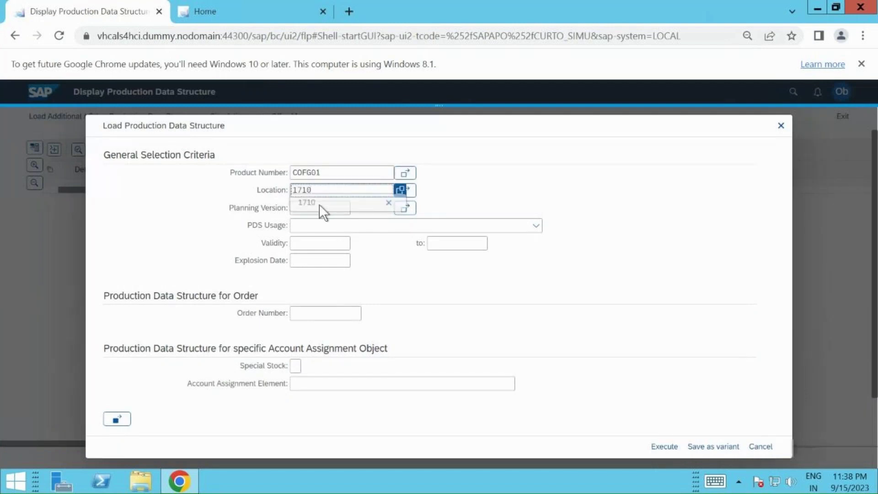
pyautogui.click(319, 204)
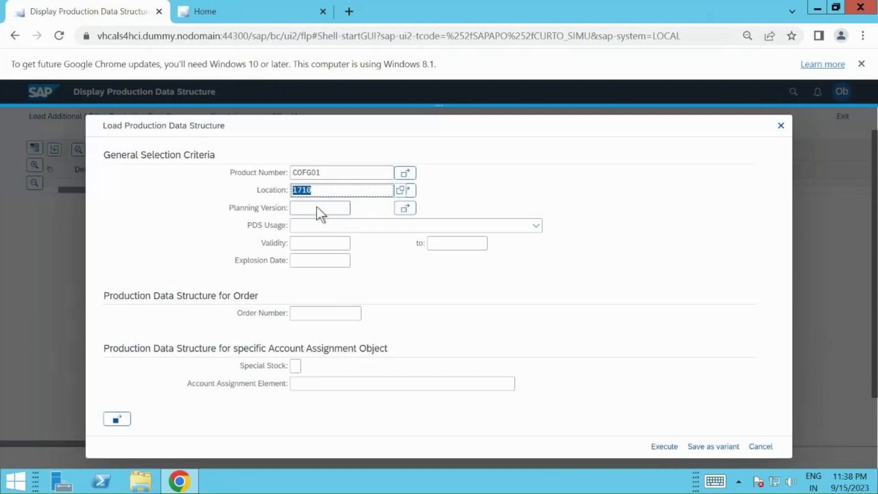
pyautogui.click(316, 207)
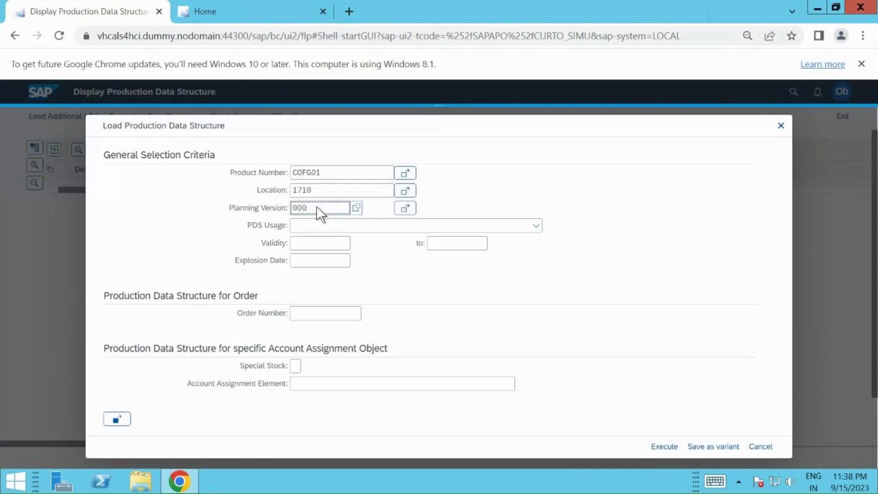
pyautogui.write('000')
pyautogui.click(657, 446)
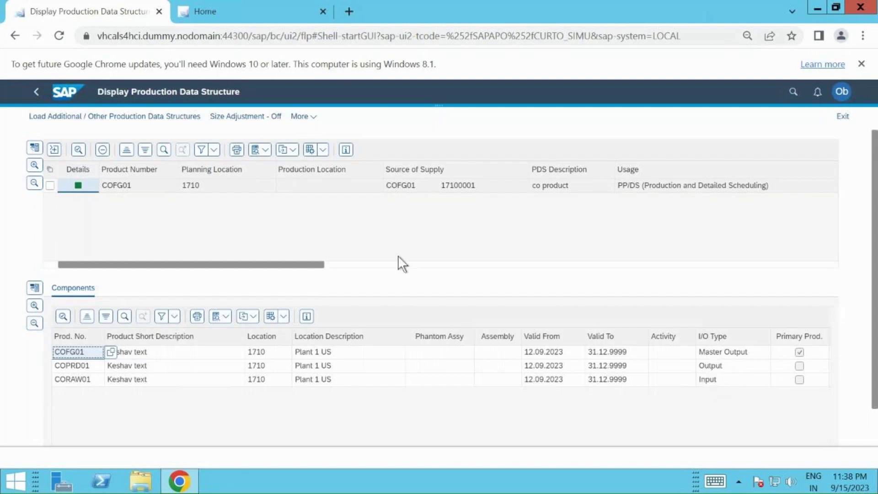
pyautogui.click(38, 97)
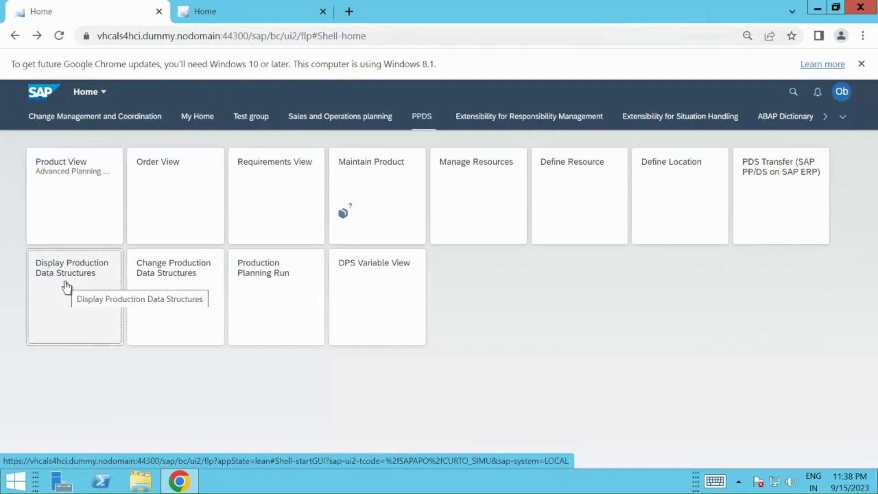
# Open the Product View app for product COFG01 at location 1710
pyautogui.click(77, 186)
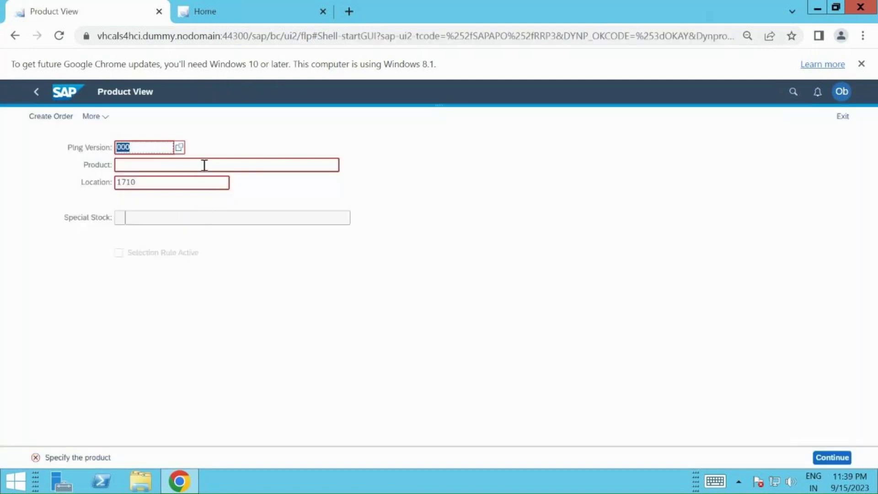
pyautogui.click(205, 166)
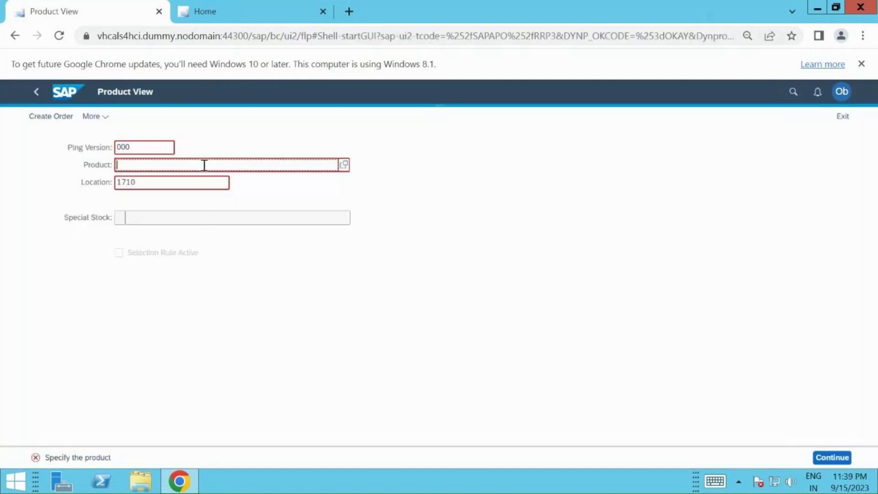
pyautogui.write('1710')
pyautogui.press('BackSpace')
pyautogui.press('BackSpace')
pyautogui.press('BackSpace')
pyautogui.press('BackSpace')
pyautogui.write('FG')
pyautogui.press('BackSpace')
pyautogui.press('BackSpace')
pyautogui.write('COFG01')
pyautogui.press('Return')
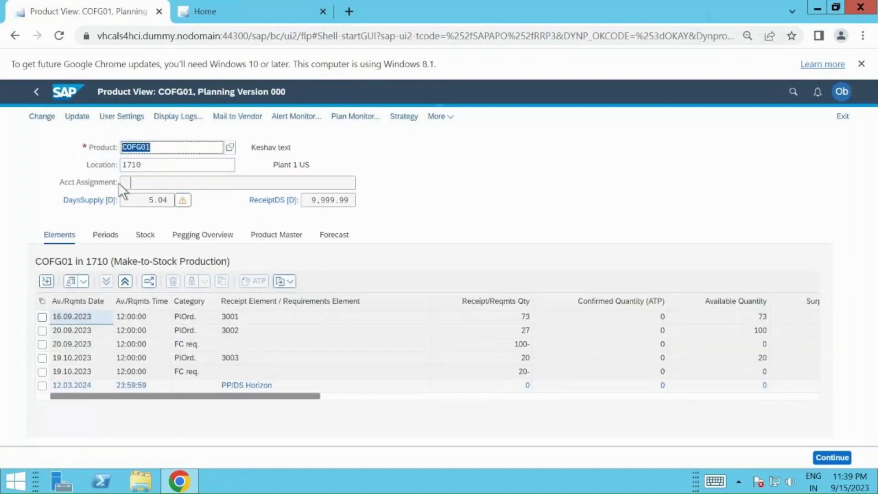
# Switch COFG01's product view to change mode and select planned orders 3001 and 3002
pyautogui.click(52, 123)
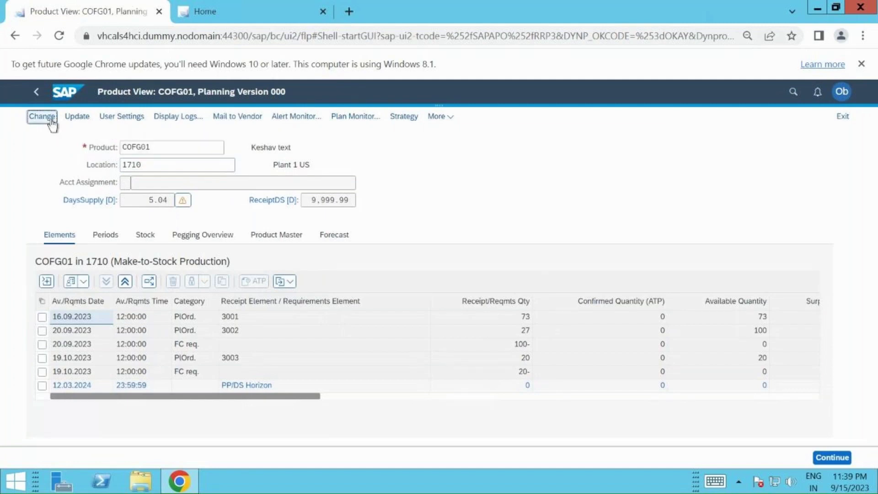
pyautogui.click(42, 317)
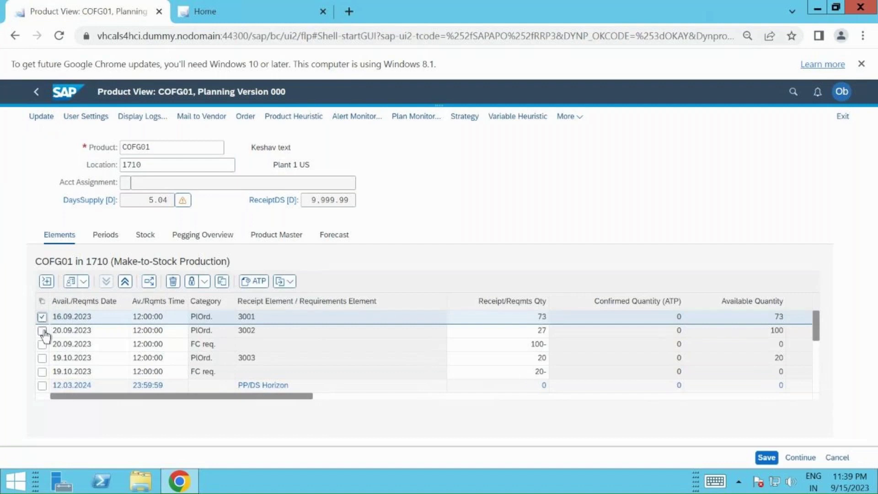
pyautogui.click(42, 330)
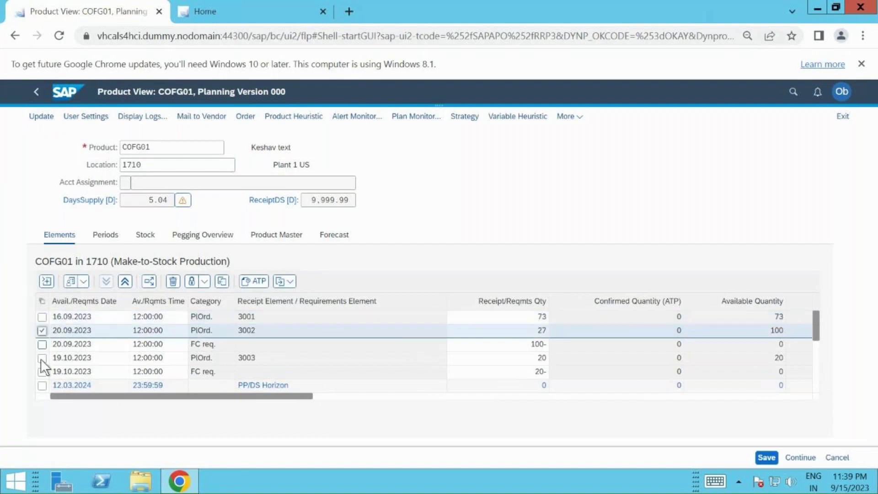
# Delete planned orders 3001, 3002 and 3003, save, and acknowledge the deletion messages
pyautogui.click(42, 359)
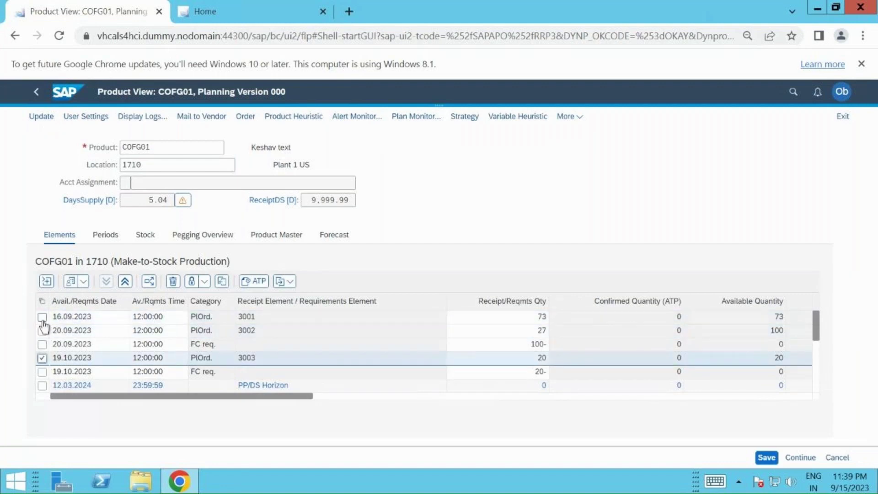
pyautogui.click(42, 318)
pyautogui.click(42, 330)
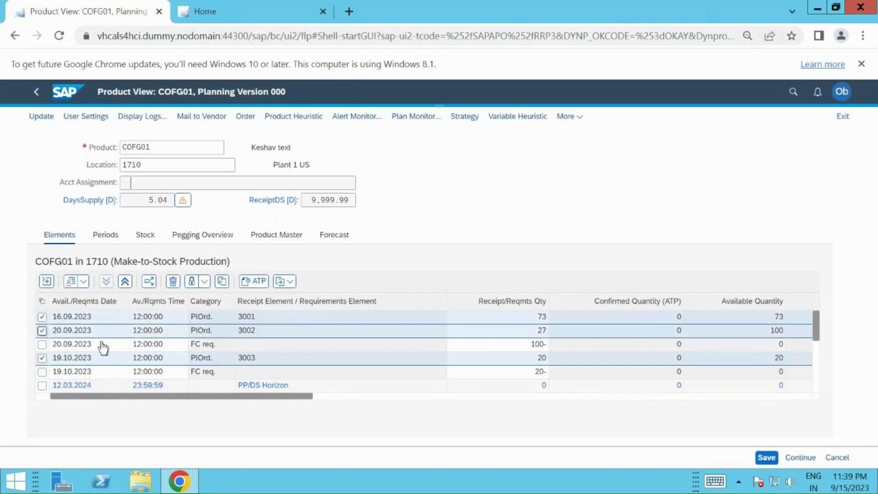
pyautogui.click(170, 283)
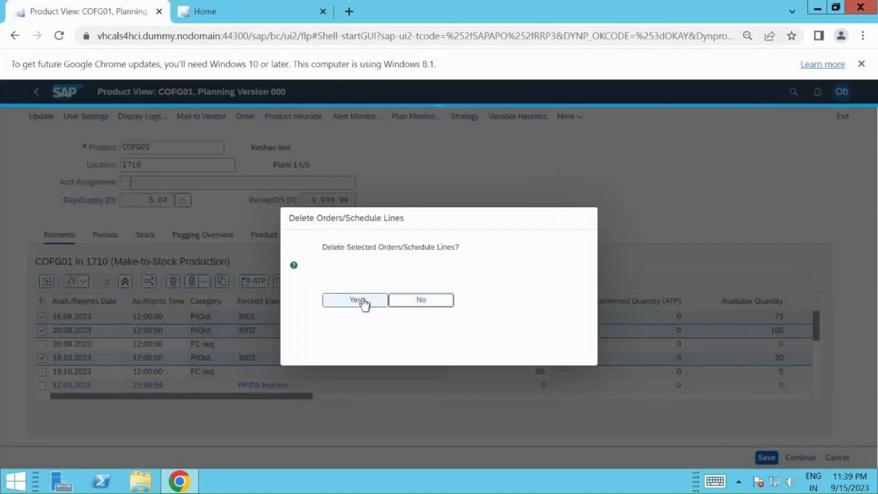
pyautogui.click(362, 301)
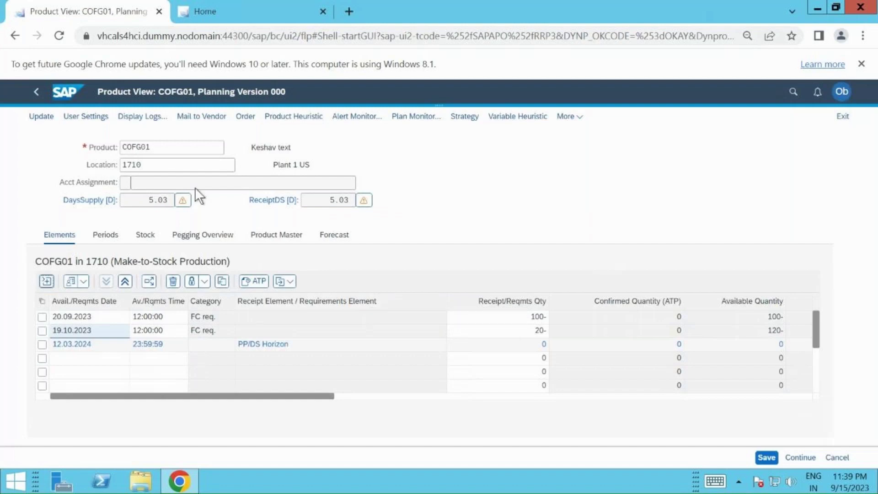
pyautogui.click(768, 458)
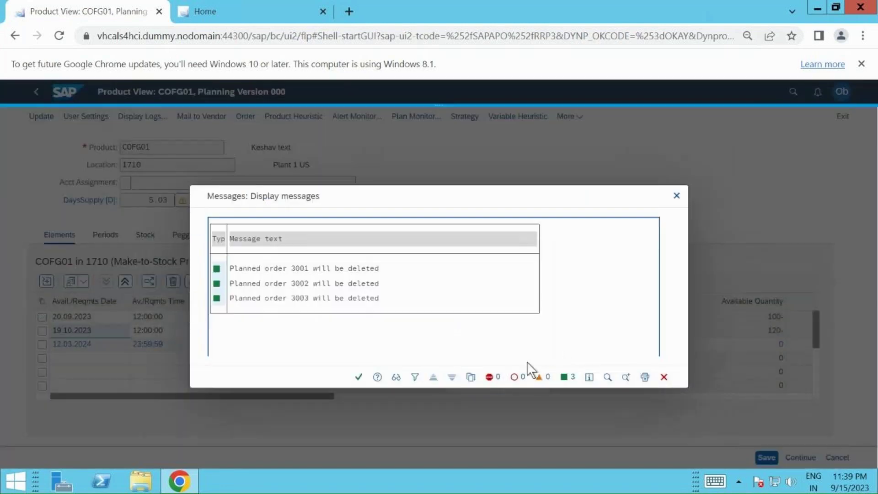
pyautogui.click(360, 378)
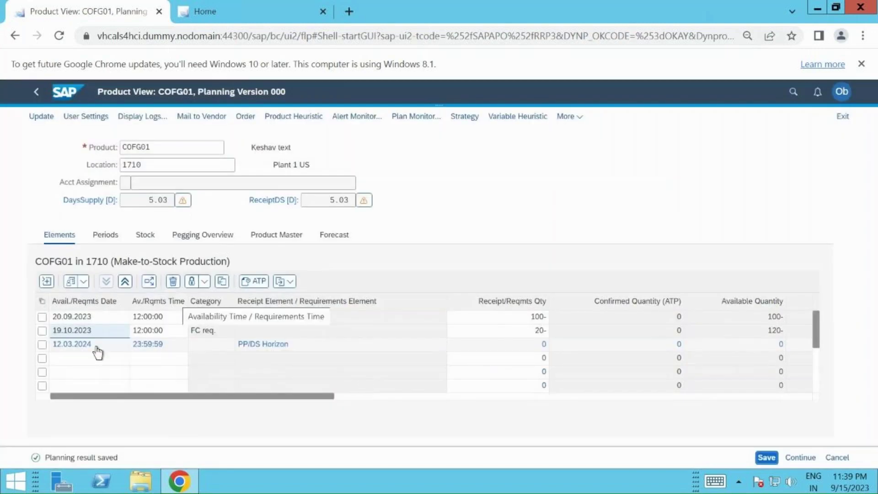
pyautogui.click(63, 332)
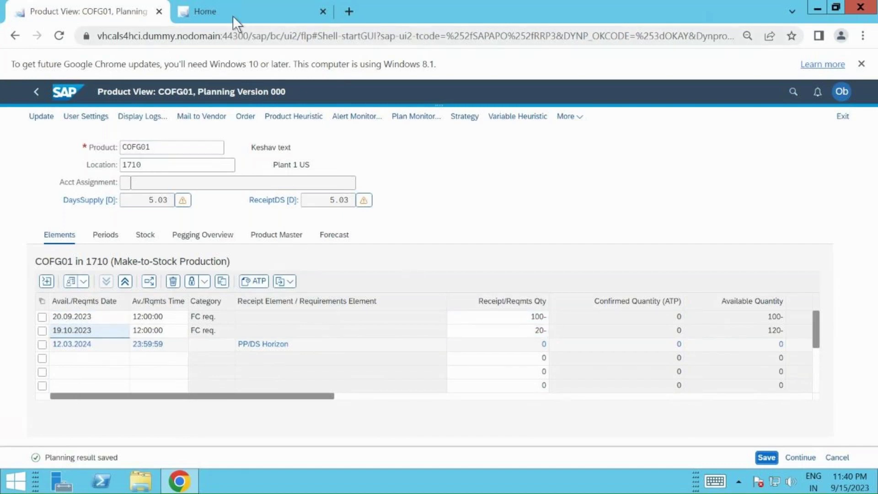
pyautogui.click(162, 144)
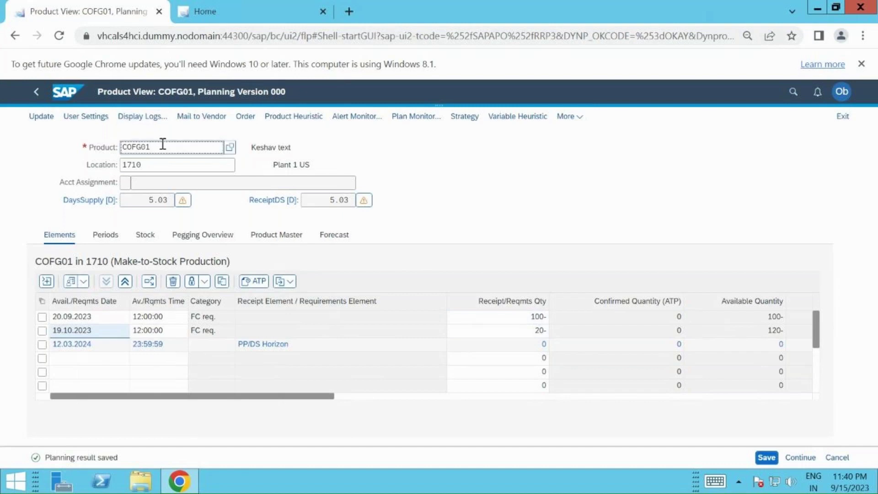
pyautogui.press('BackSpace')
pyautogui.press('BackSpace')
pyautogui.press('BackSpace')
pyautogui.press('BackSpace')
pyautogui.write('PRD01')
pyautogui.press('Return')
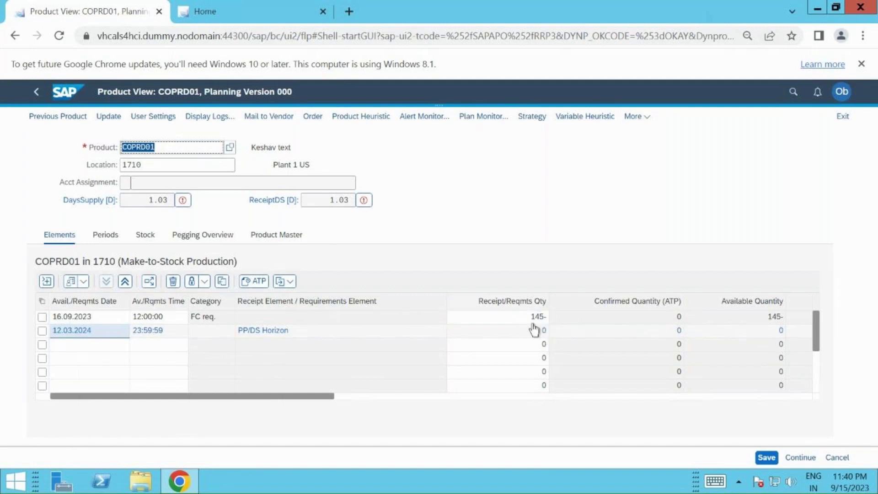
pyautogui.click(190, 142)
pyautogui.press('BackSpace')
pyautogui.press('BackSpace')
pyautogui.press('BackSpace')
pyautogui.press('BackSpace')
pyautogui.press('BackSpace')
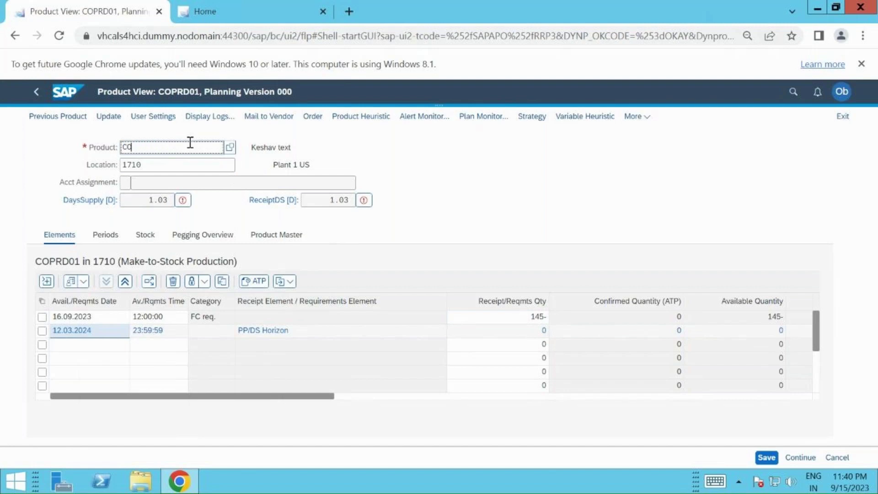
pyautogui.write('FG01')
pyautogui.press('Return')
pyautogui.click(534, 330)
pyautogui.click(542, 317)
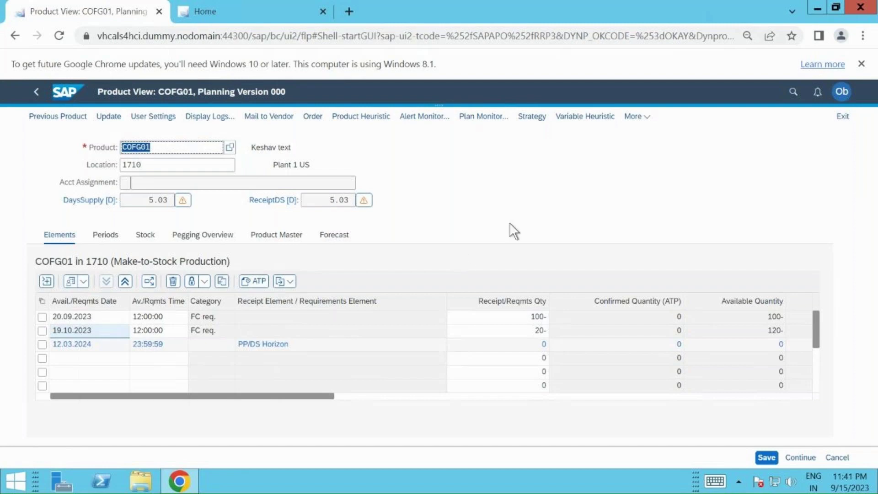
# In Variable Heuristic, choose SAP_PP_017 Plan Standard Lots for Co-Products from the Heuristics list
pyautogui.click(589, 120)
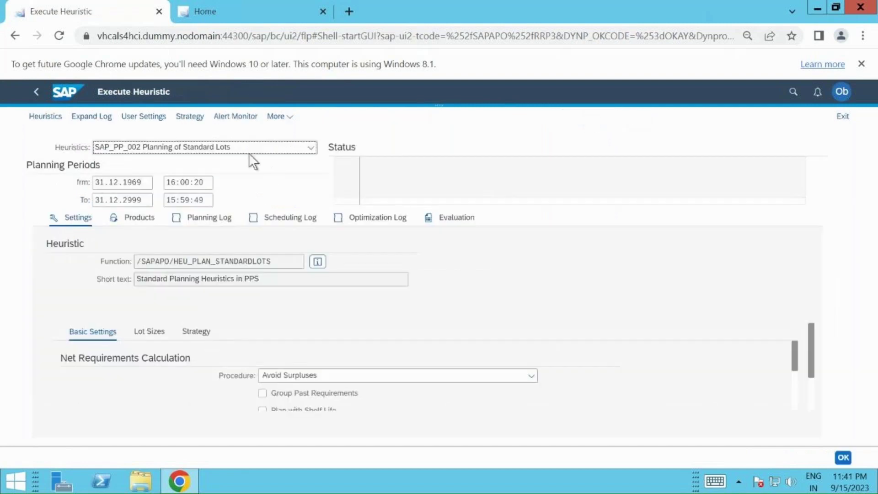
pyautogui.click(249, 146)
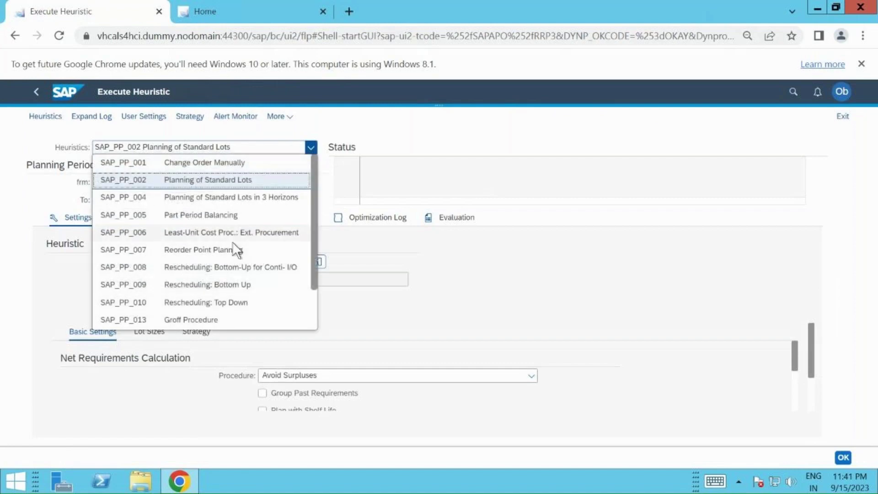
pyautogui.scroll(-1, 234, 244)
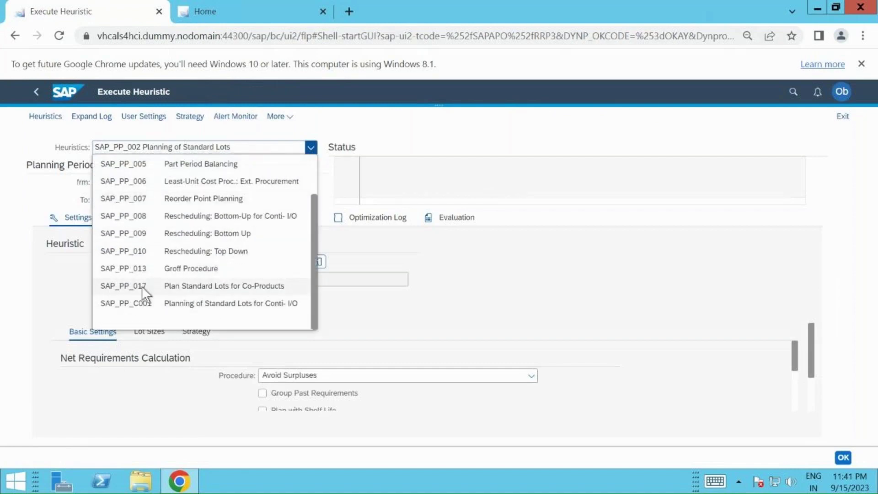
pyautogui.click(243, 287)
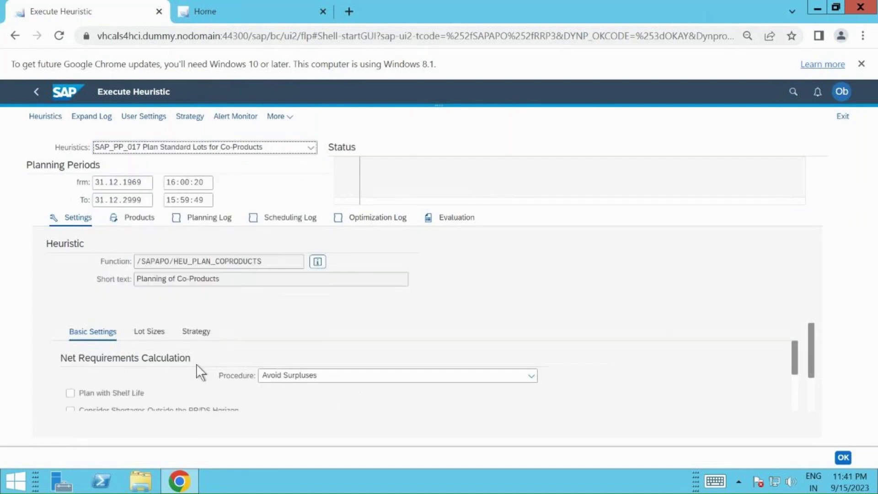
pyautogui.scroll(-3, 198, 386)
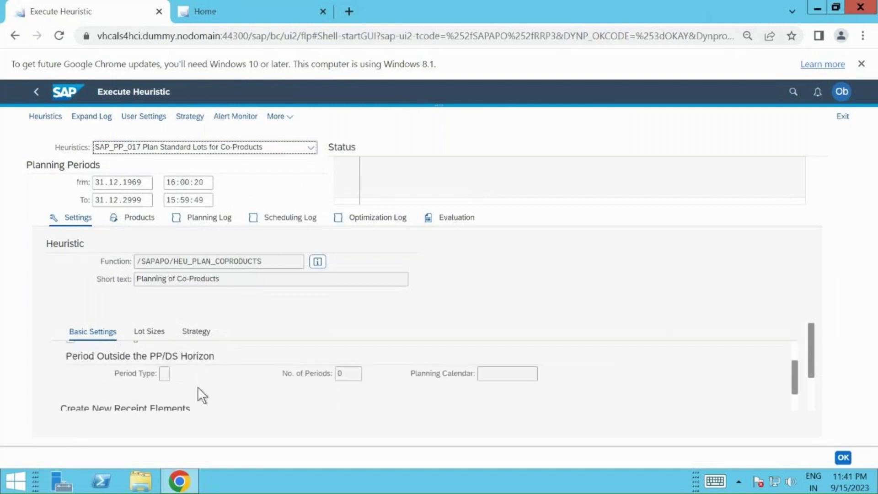
pyautogui.scroll(3, 198, 386)
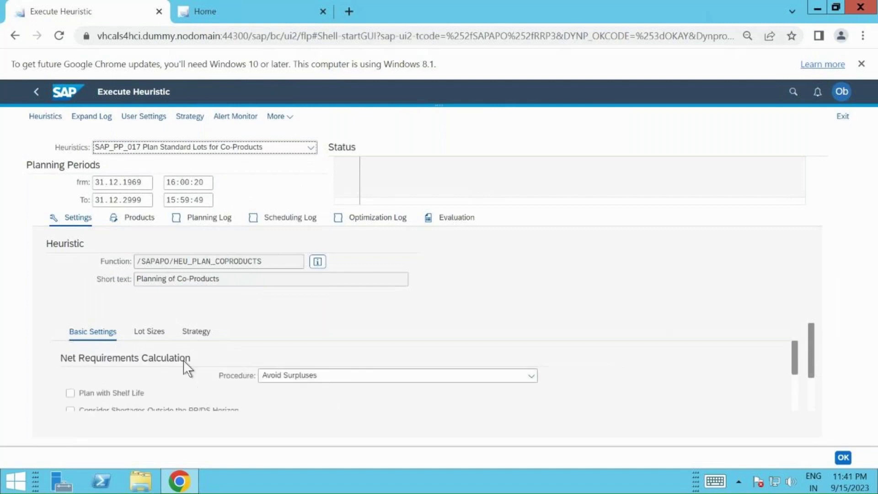
# Add COPRD01 to the selection with COFG01, run the heuristic, and adopt both lot-size settings
pyautogui.click(140, 220)
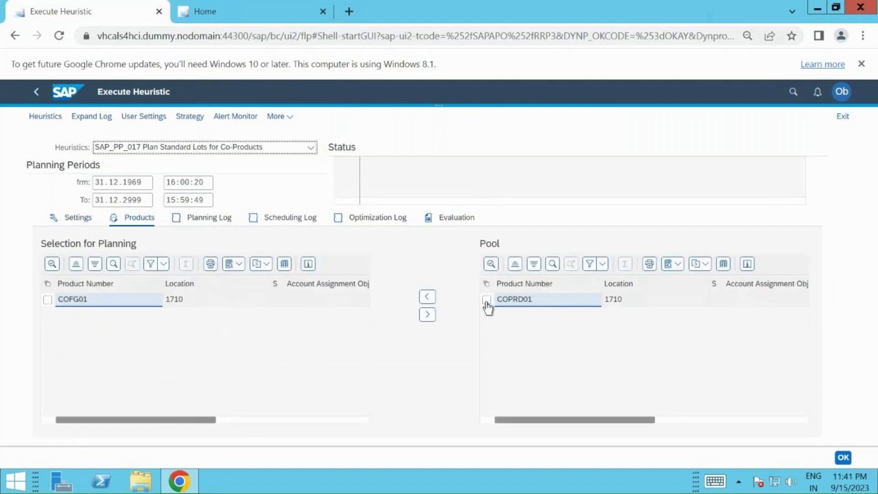
pyautogui.click(487, 301)
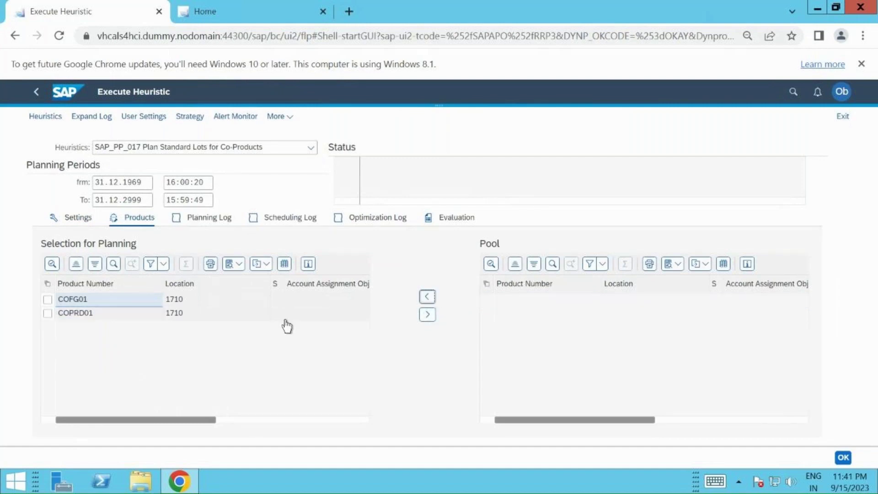
pyautogui.click(45, 121)
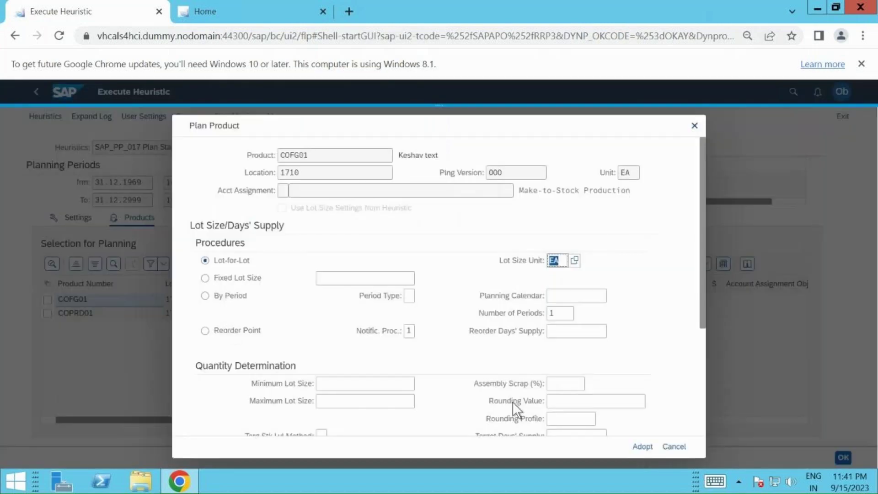
pyautogui.click(643, 446)
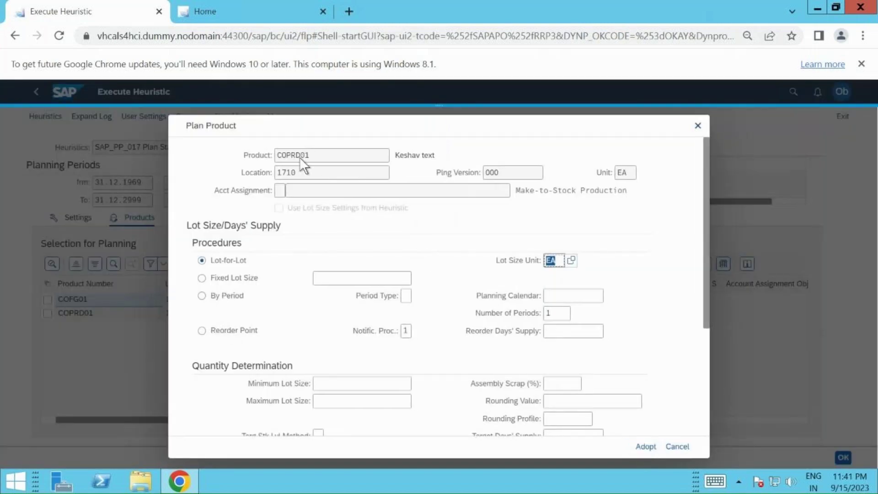
pyautogui.click(638, 448)
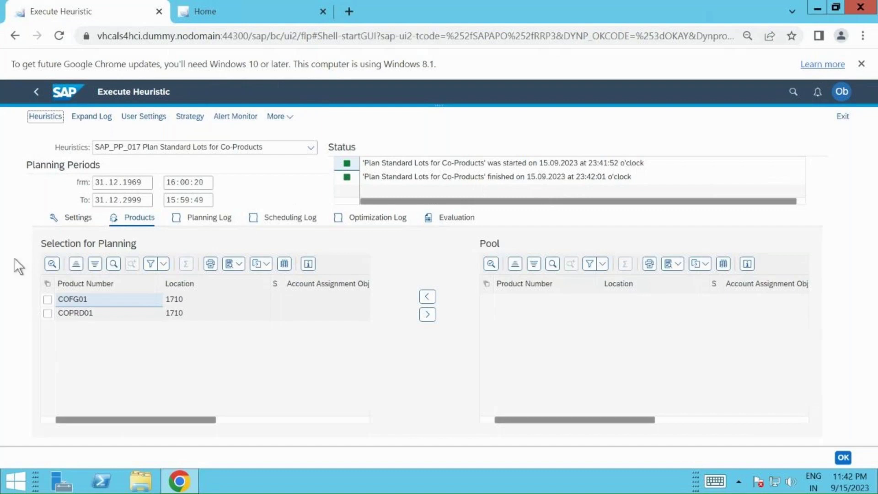
# Expand the three planning log entries showing PDS explosions for COPRD01 (145) and COFG01 (27)
pyautogui.click(200, 219)
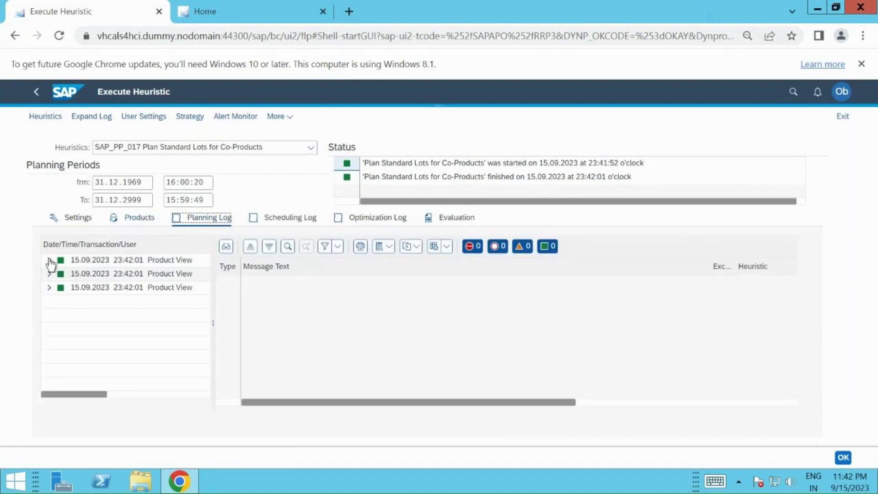
pyautogui.click(49, 260)
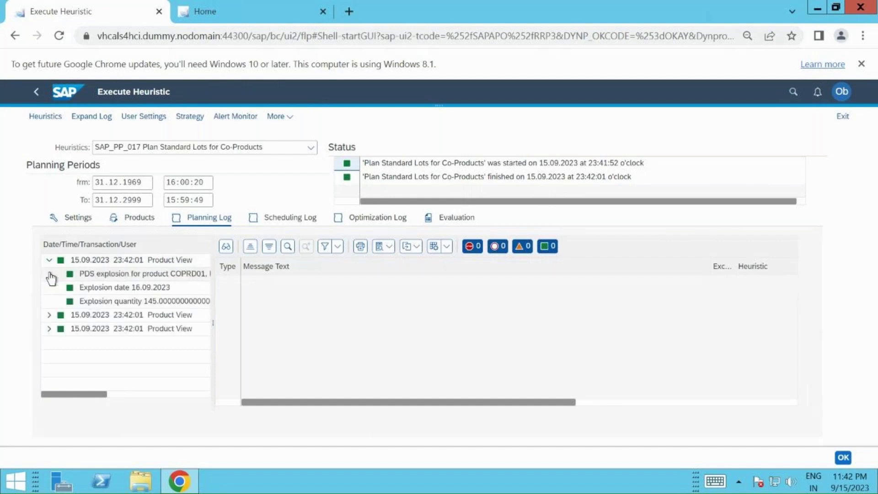
pyautogui.click(49, 315)
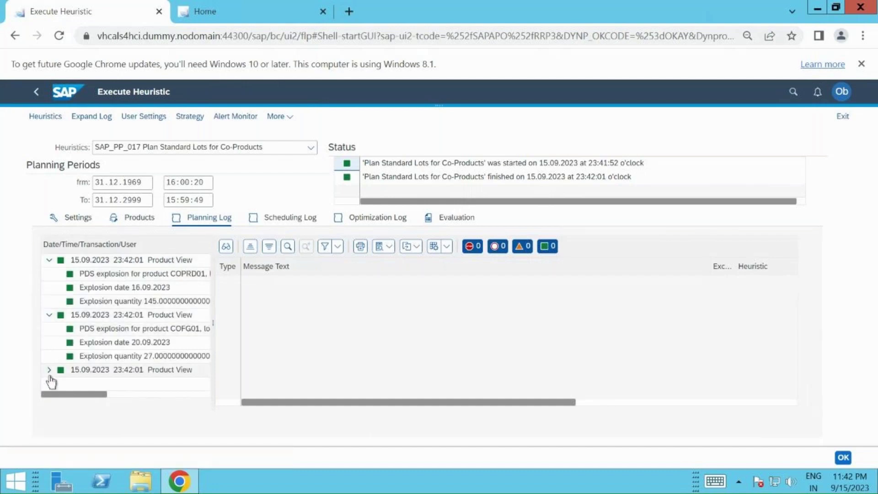
pyautogui.click(49, 374)
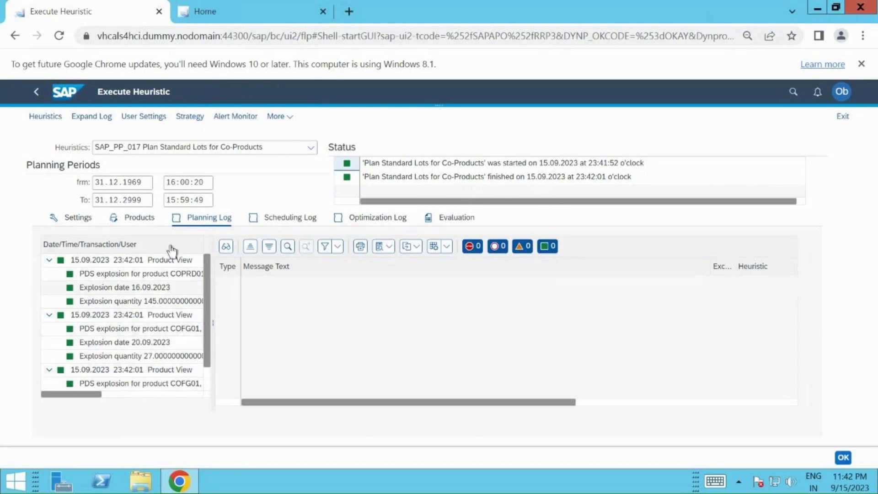
# Return to COFG01's product view, save planned orders 3004, 3005 and 3006, then head to PPDS home
pyautogui.click(37, 94)
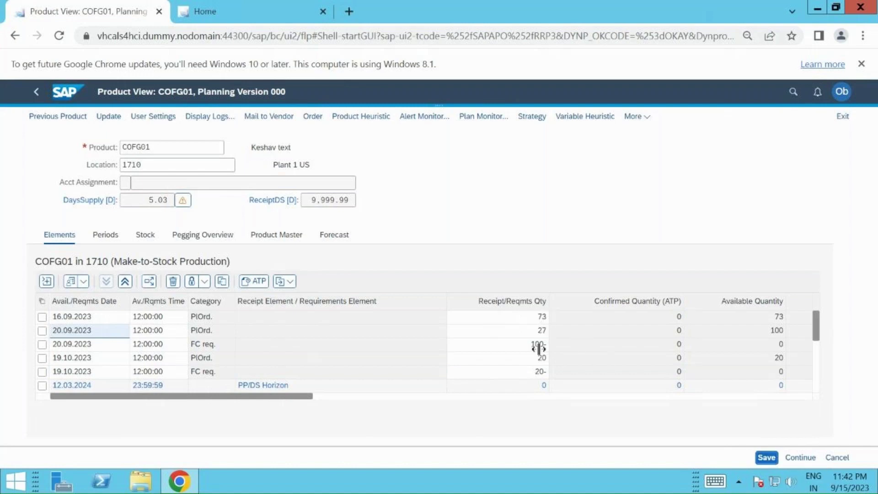
pyautogui.hotkey('ctrl', 's')
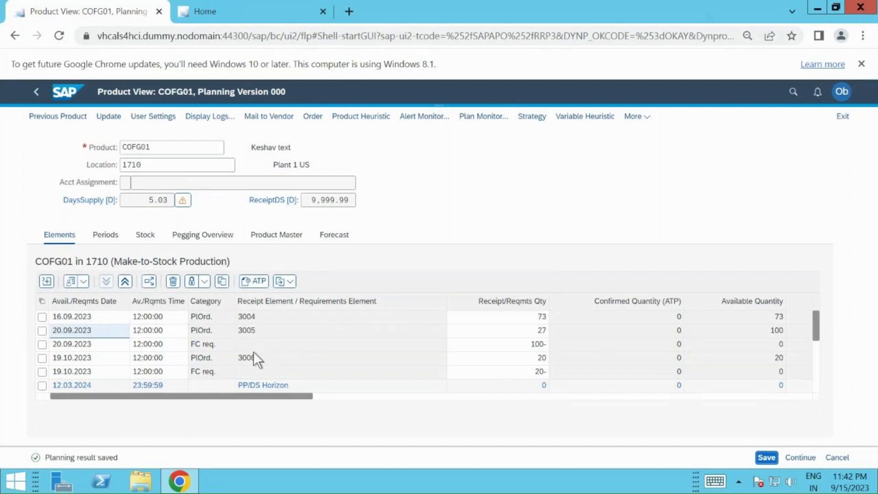
pyautogui.moveTo(189, 15)
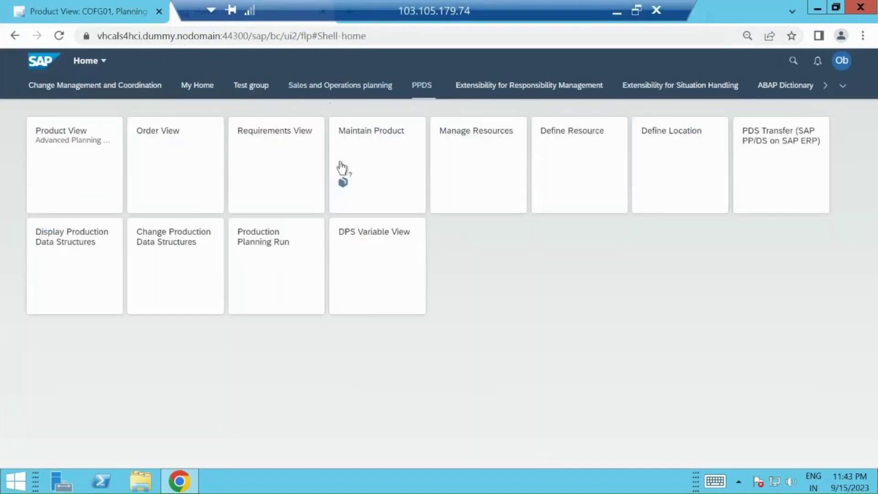
# Launch the Product View (/SAPAPO/RRP3) from the PPDS page in a second browser tab
pyautogui.click(111, 168)
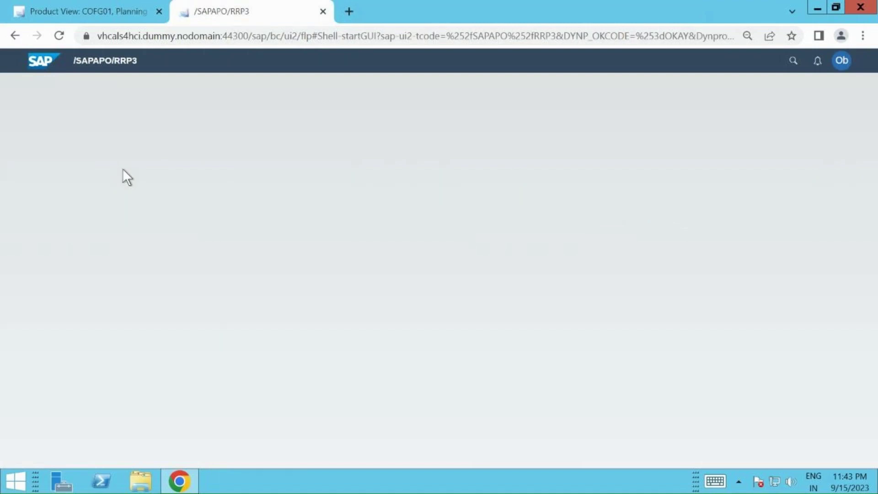
pyautogui.click(75, 15)
pyautogui.click(223, 15)
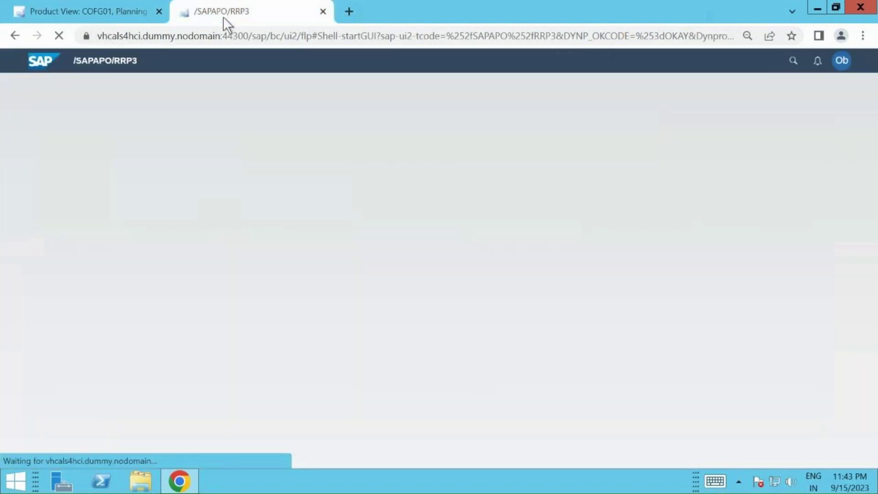
# Reload the stalled tab and display COPRD01 at 1710 with planned orders 3004, 3005, 3006
pyautogui.click(54, 36)
pyautogui.click(54, 35)
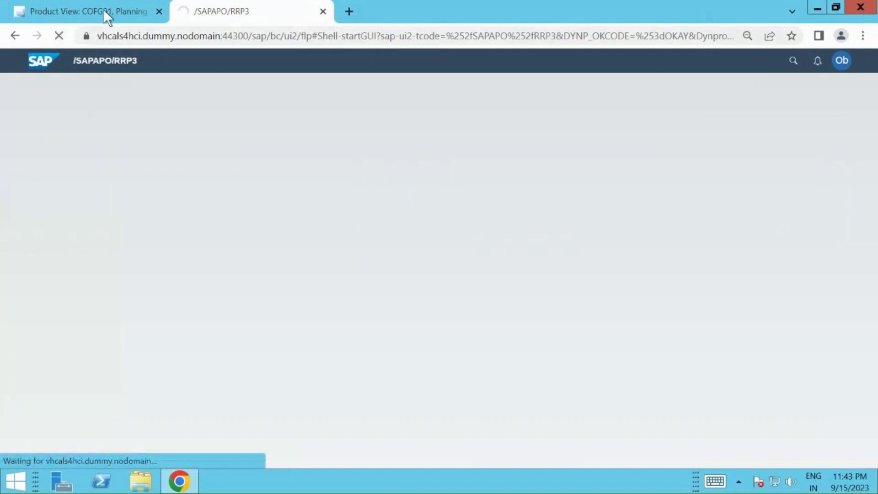
pyautogui.moveTo(104, 9)
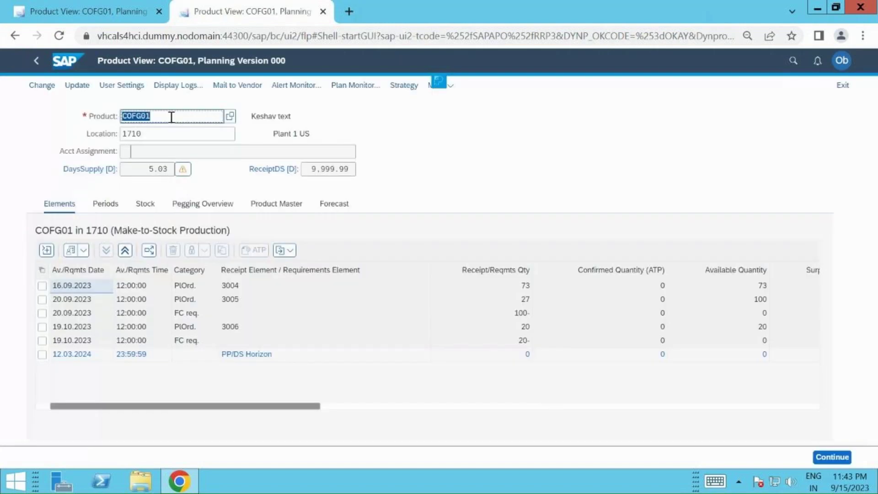
pyautogui.write('COPRD01')
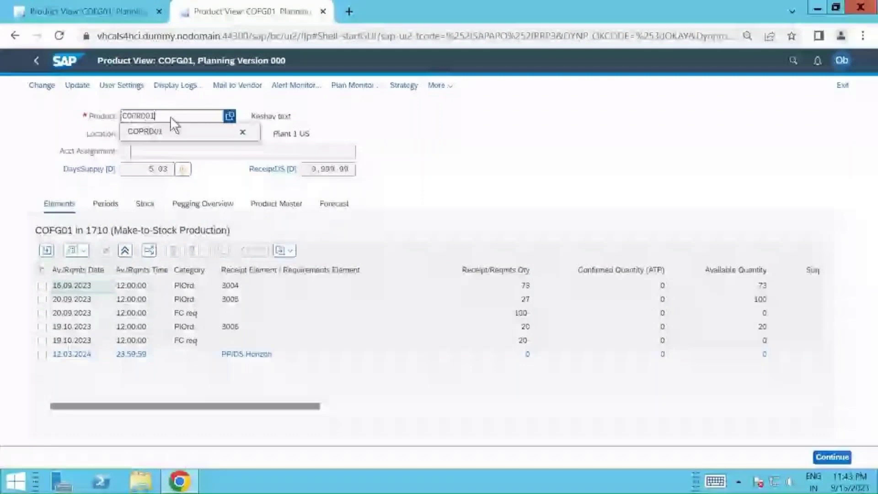
pyautogui.press('Return')
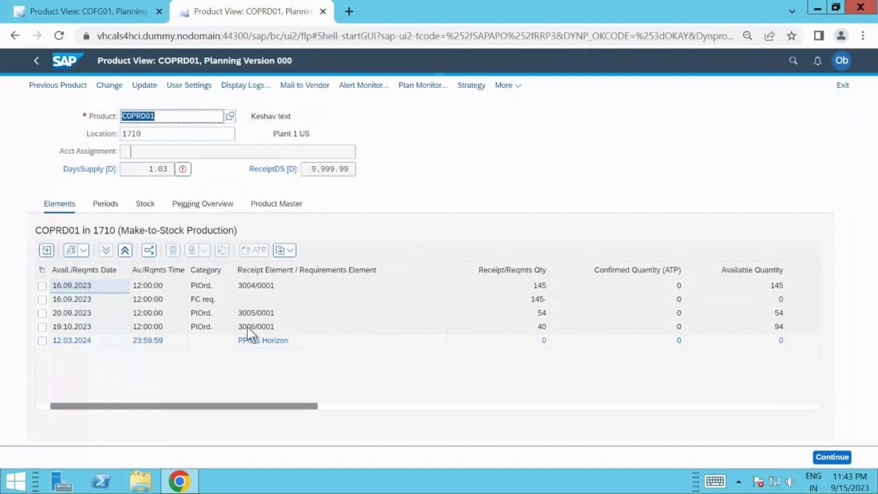
# Switch between COFG01 and COPRD01 tabs to compare planned orders, checking COFG01's 16.09.2023 order
pyautogui.click(108, 12)
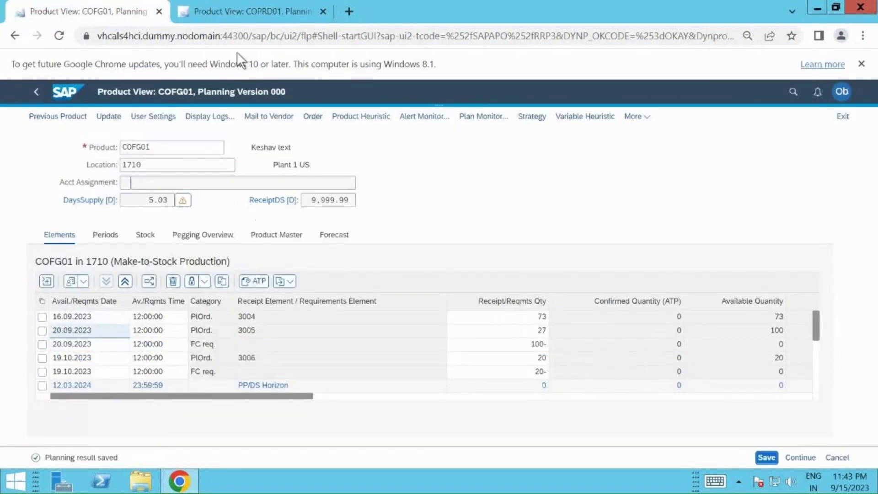
pyautogui.click(238, 12)
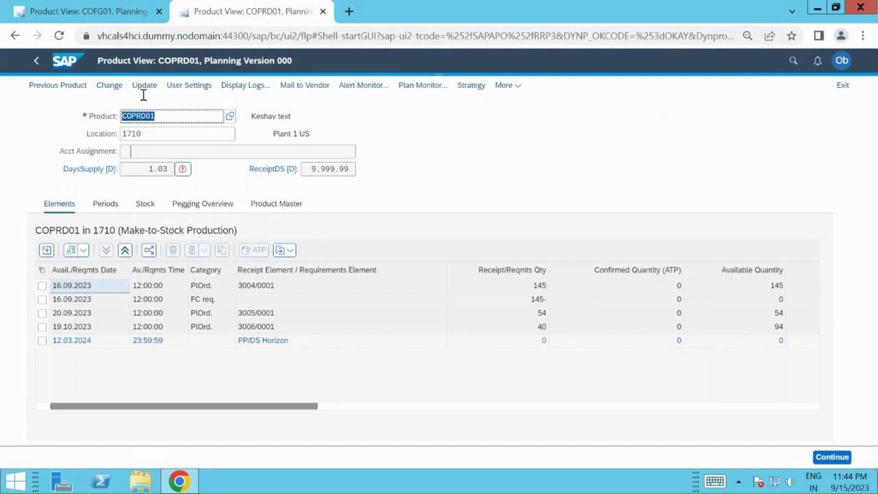
pyautogui.click(112, 15)
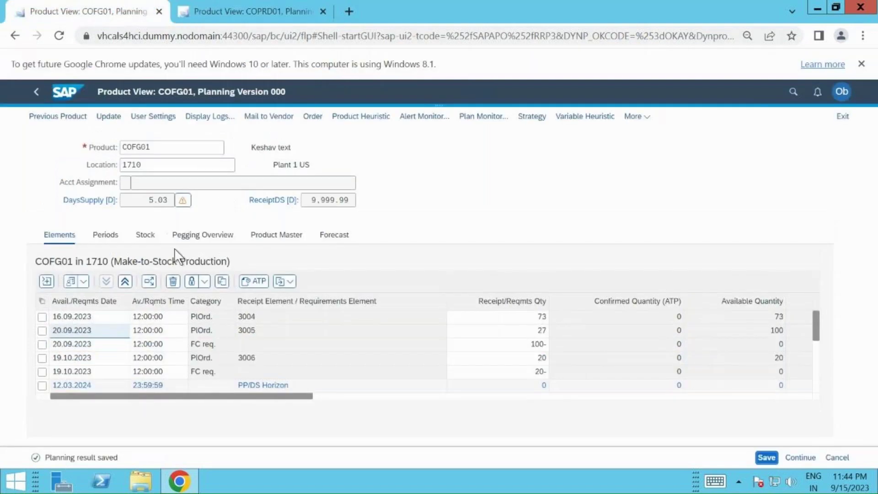
pyautogui.click(62, 316)
pyautogui.click(272, 16)
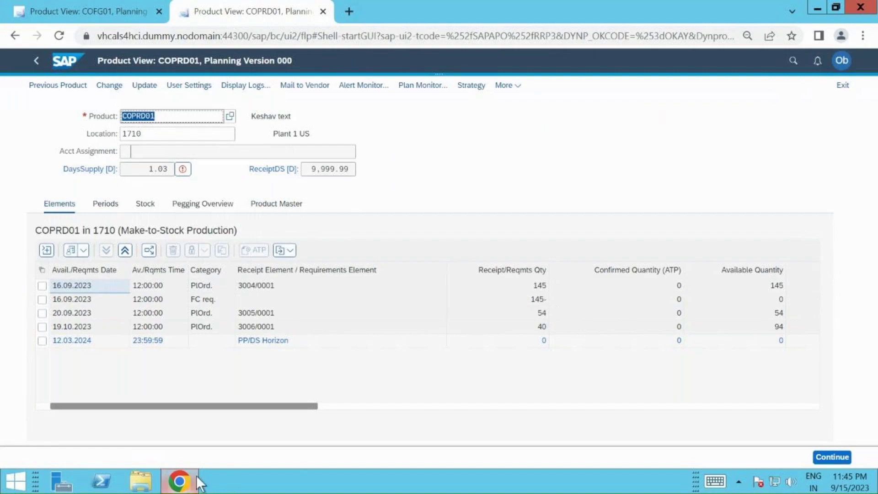
# Launch Calculator from the Start screen and compute 145 ÷ 2 = 72.5
pyautogui.click(18, 484)
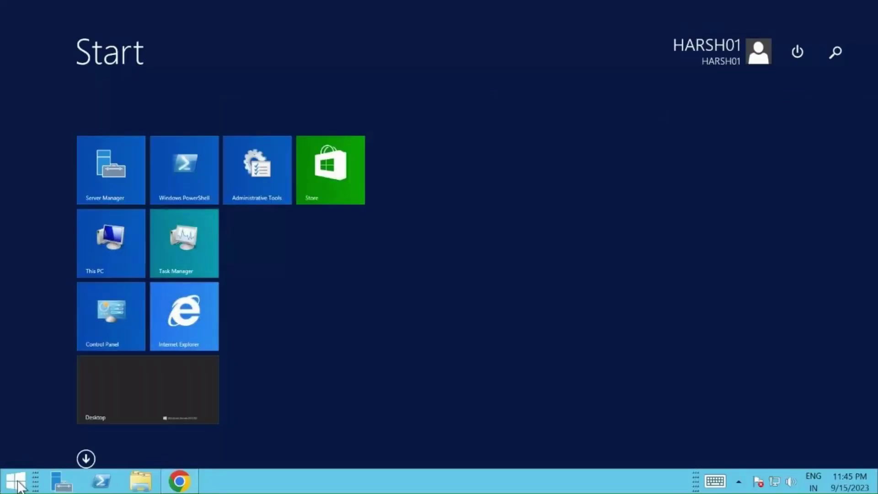
pyautogui.write('calculator')
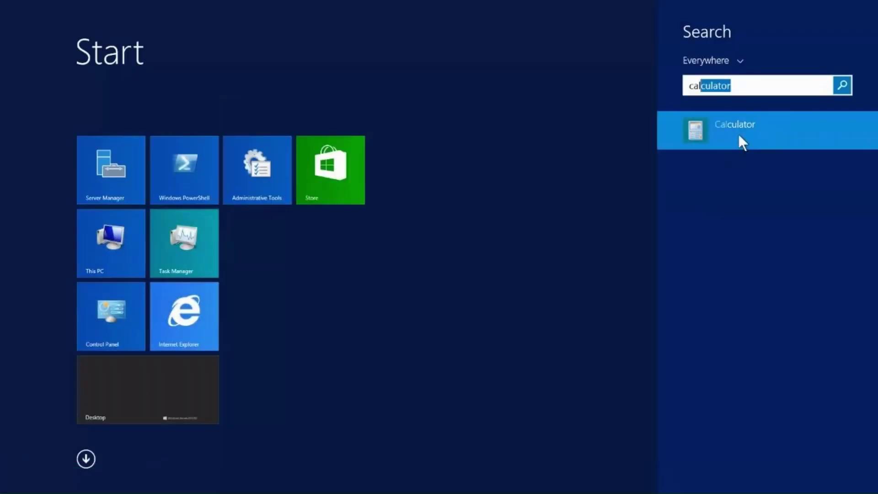
pyautogui.click(740, 134)
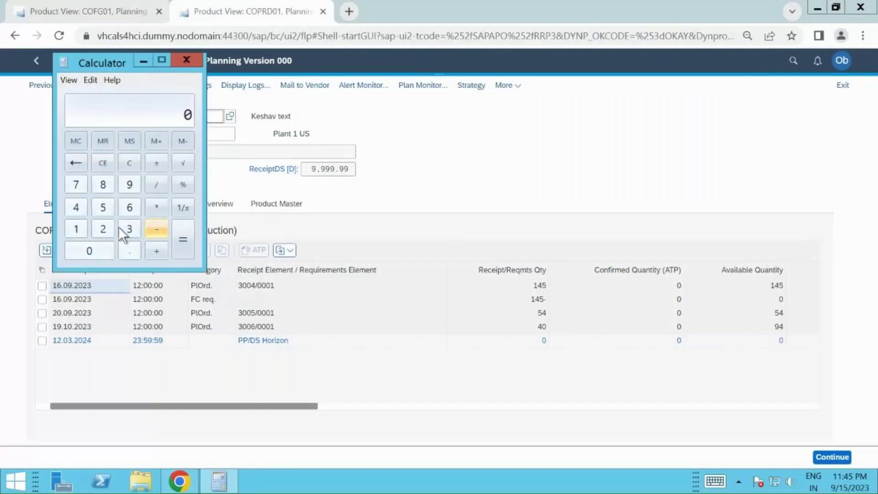
pyautogui.click(74, 229)
pyautogui.click(71, 209)
pyautogui.click(95, 208)
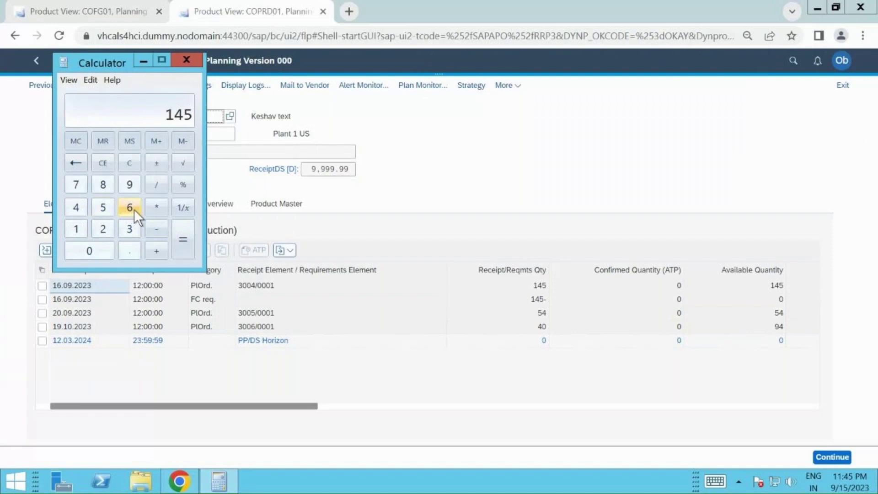
pyautogui.click(164, 182)
pyautogui.click(105, 225)
pyautogui.click(188, 243)
# View COFG01's 27-unit order, then compute 27 × 2 = 54 in Calculator
pyautogui.click(143, 60)
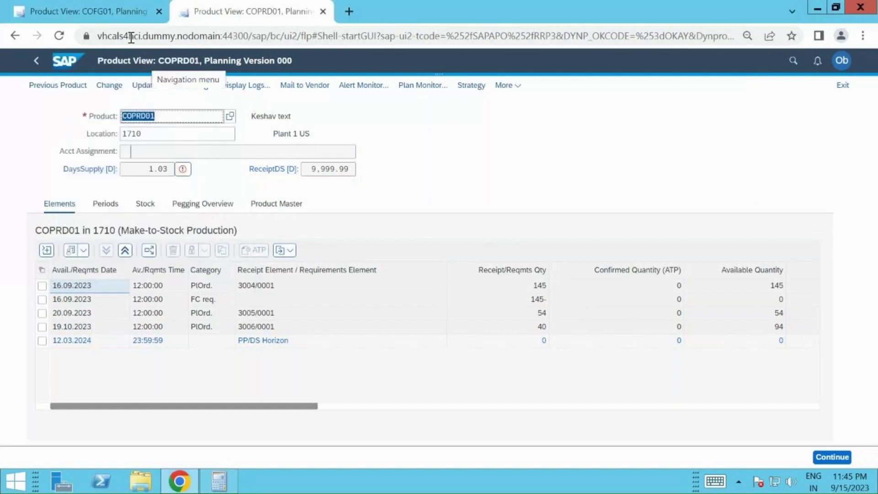
pyautogui.click(120, 13)
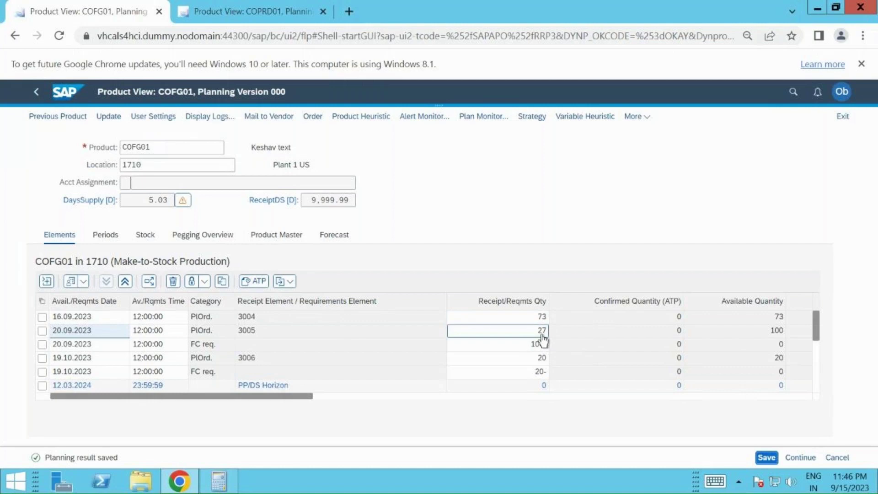
pyautogui.click(219, 480)
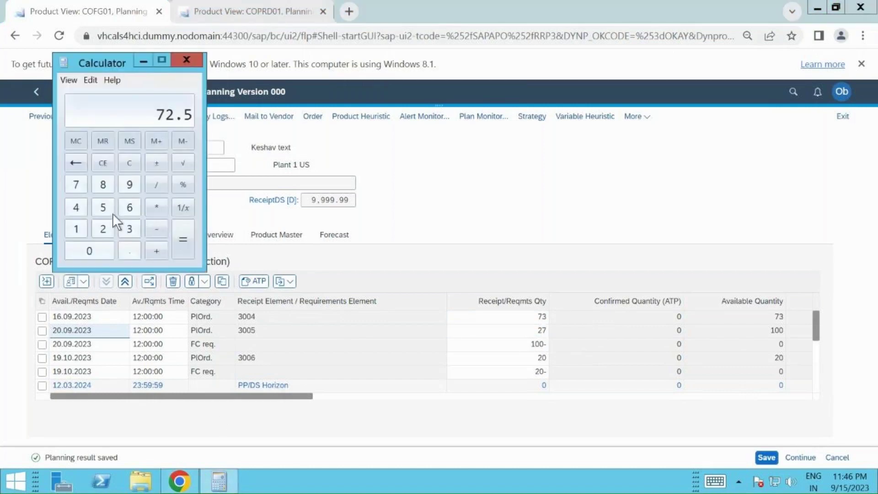
pyautogui.click(106, 226)
pyautogui.click(77, 183)
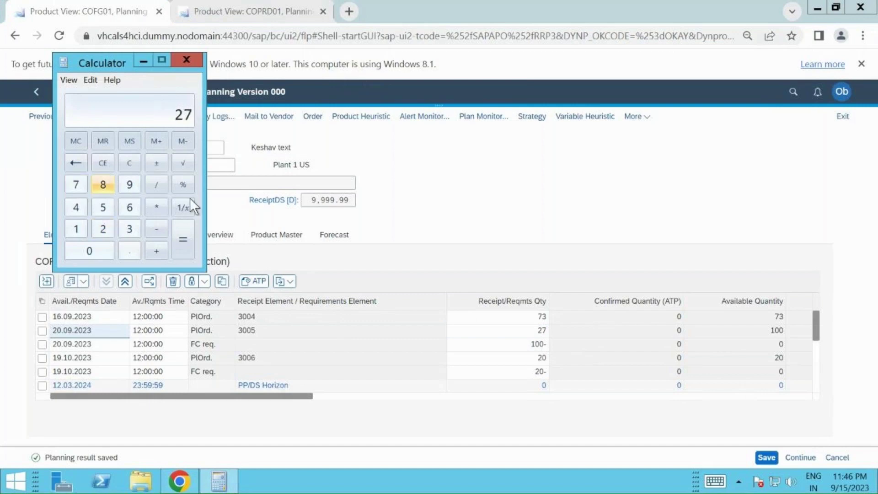
pyautogui.click(158, 202)
pyautogui.click(106, 228)
pyautogui.click(179, 244)
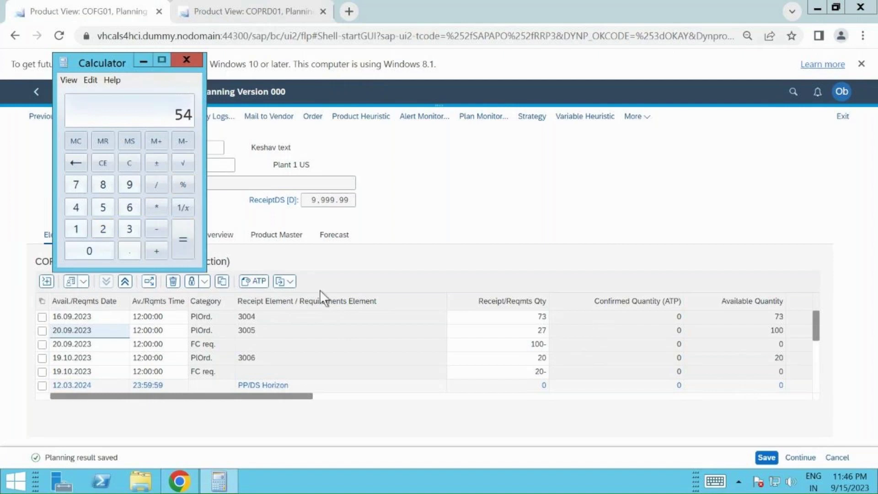
pyautogui.hotkey('alt', 'Tab')
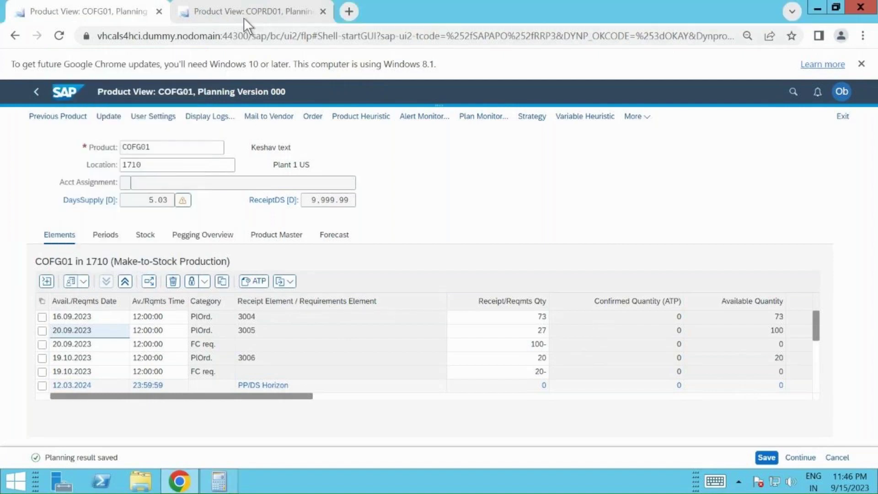
# Compare COFG01's 27 with COPRD01's planned order 3005/0001 of 54, ending on COPRD01
pyautogui.click(243, 18)
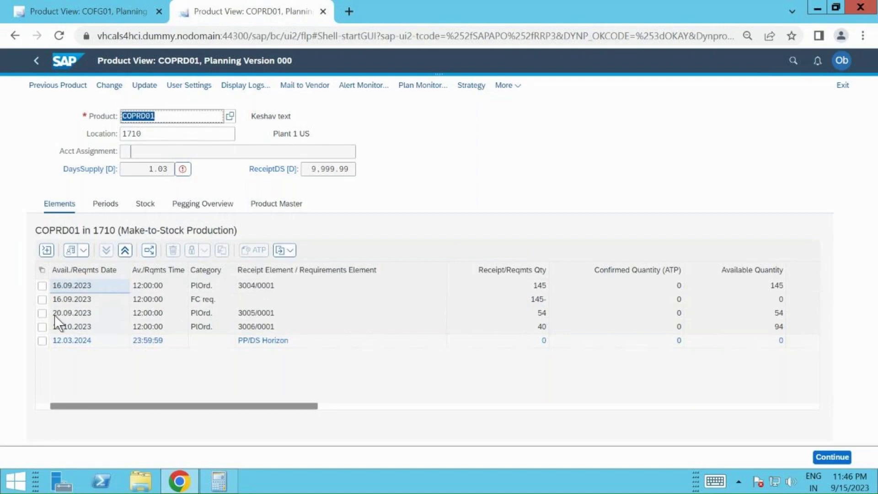
pyautogui.click(113, 14)
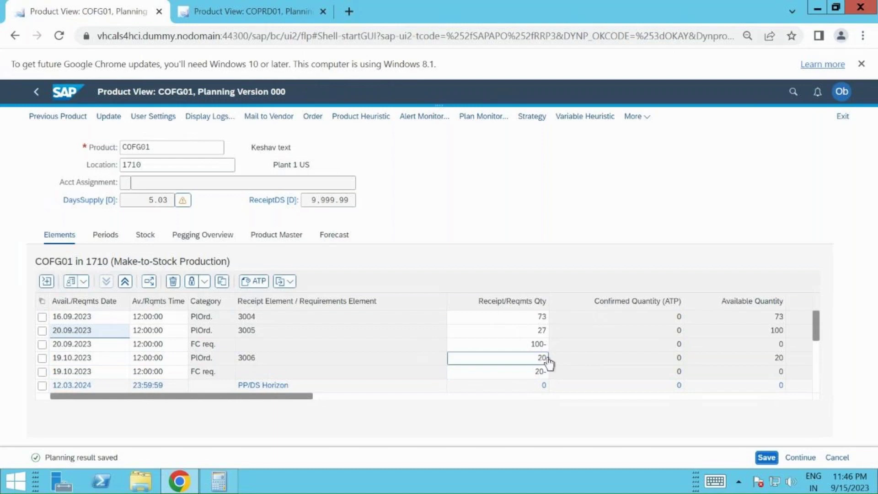
pyautogui.click(267, 15)
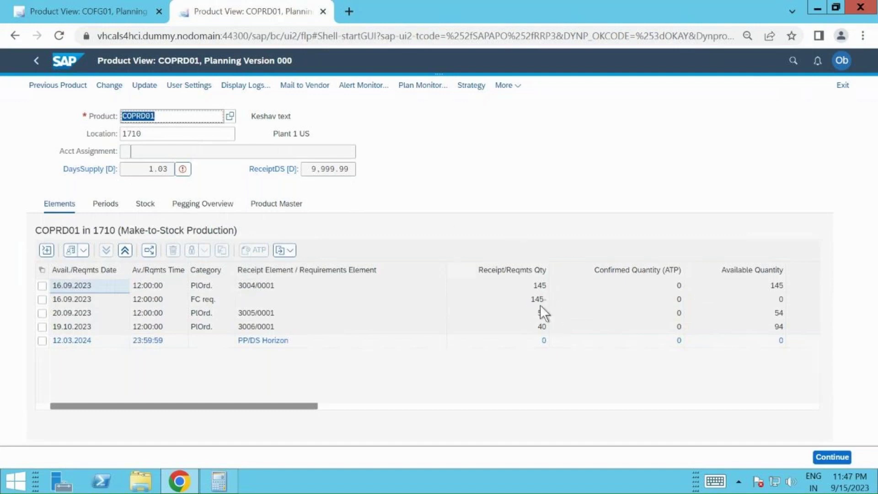
pyautogui.click(120, 16)
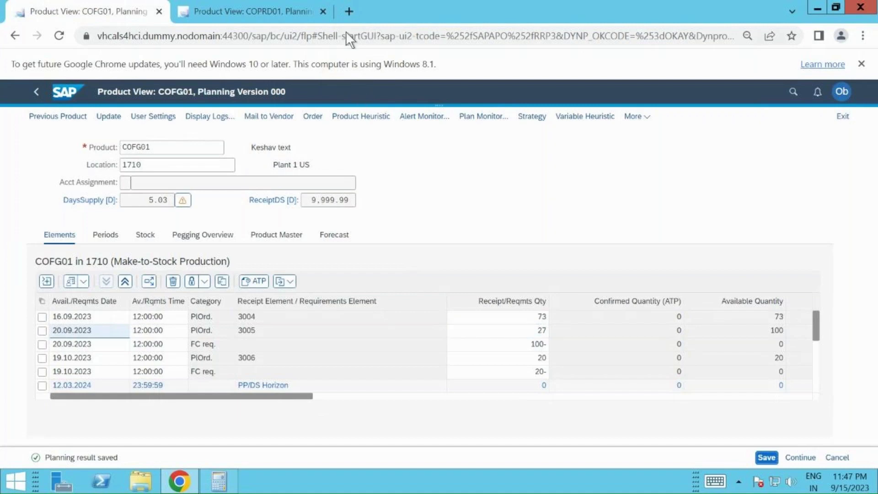
pyautogui.click(269, 14)
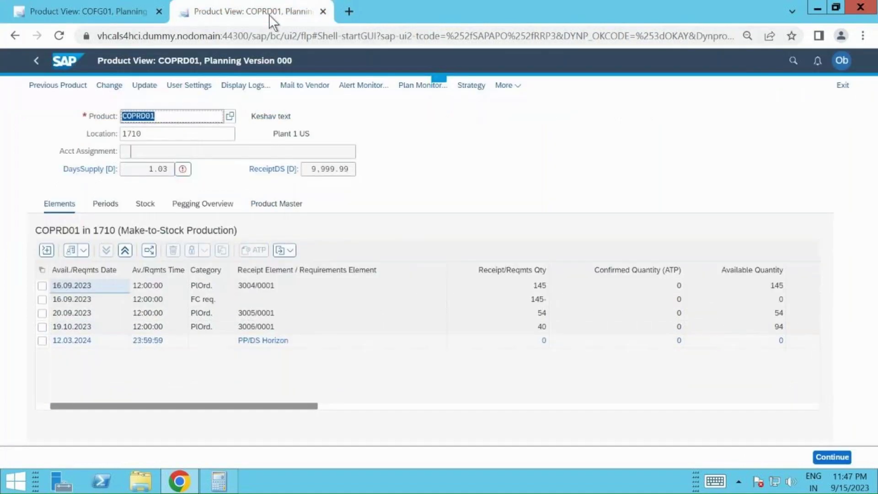
# Search the launchpad for md04 and open Monitor Stock / Requirements List for COFG01, plant 1710
pyautogui.click(792, 62)
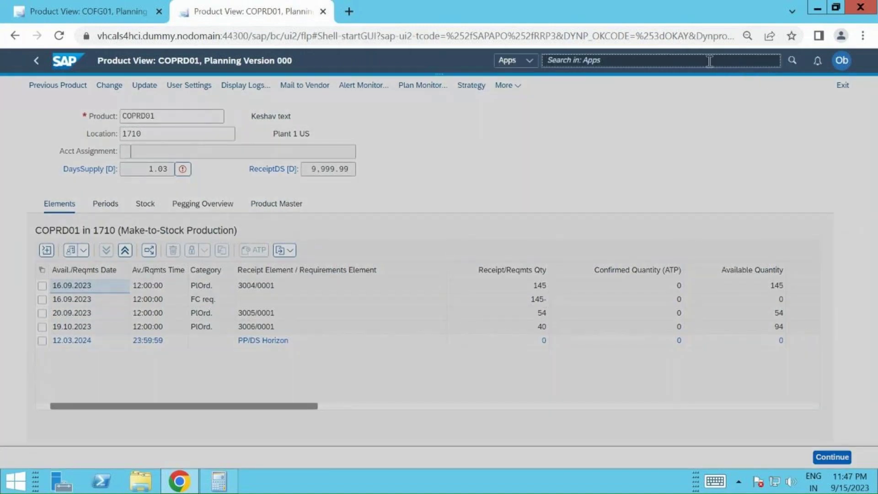
pyautogui.write('md04')
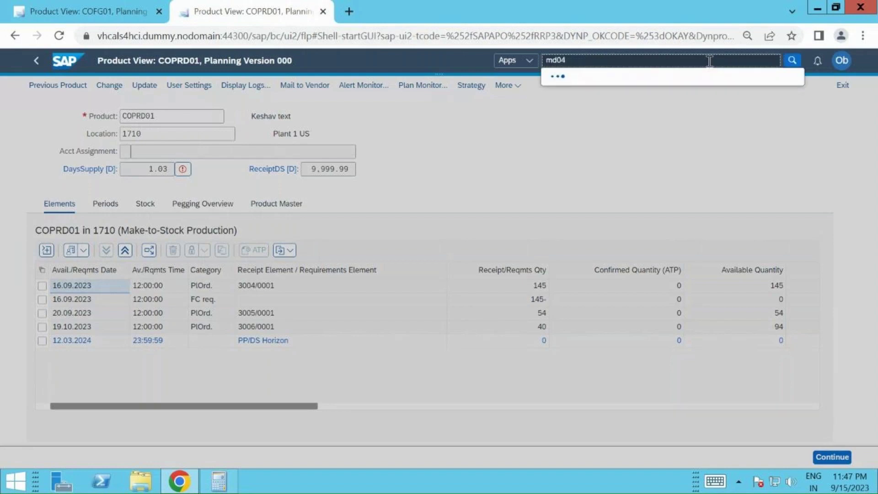
pyautogui.click(106, 8)
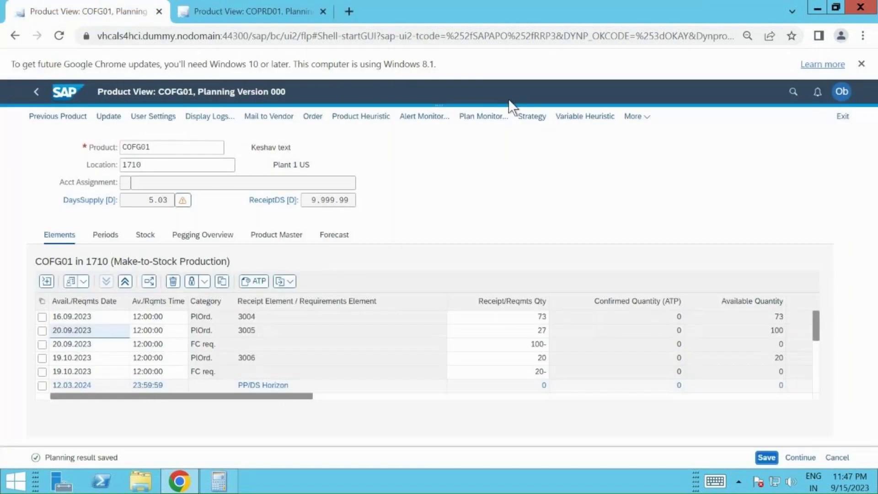
pyautogui.click(794, 91)
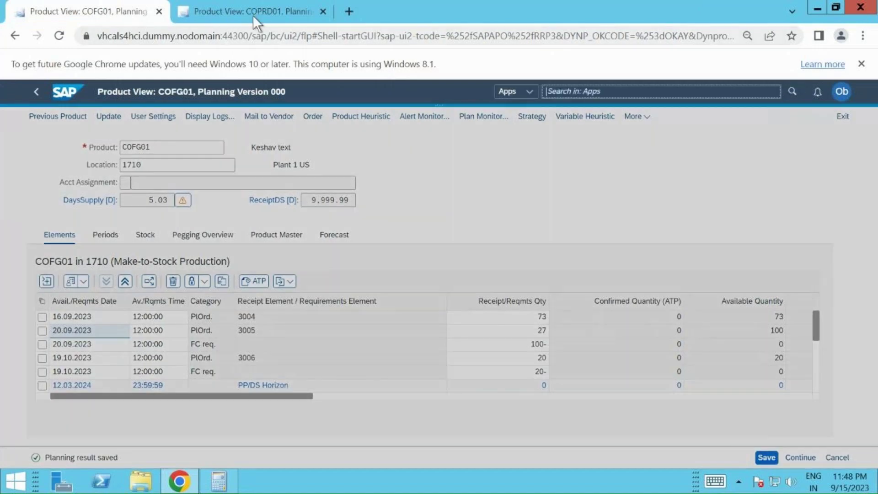
pyautogui.click(254, 15)
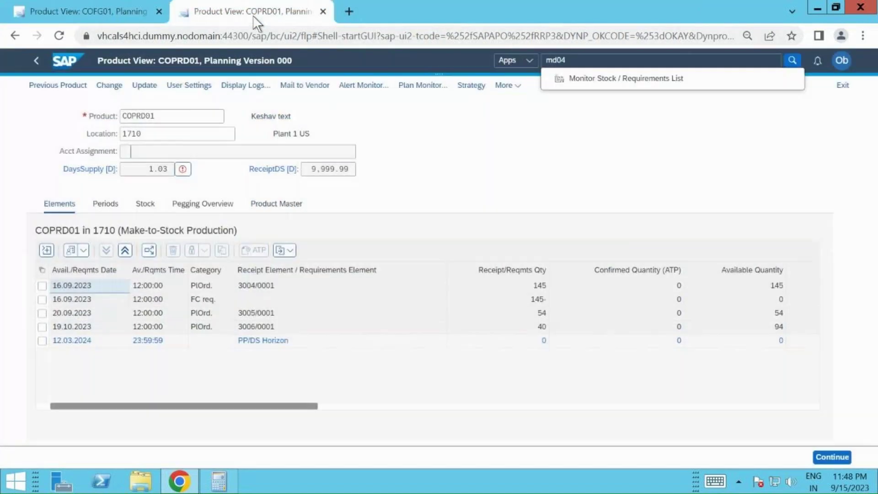
pyautogui.click(599, 81)
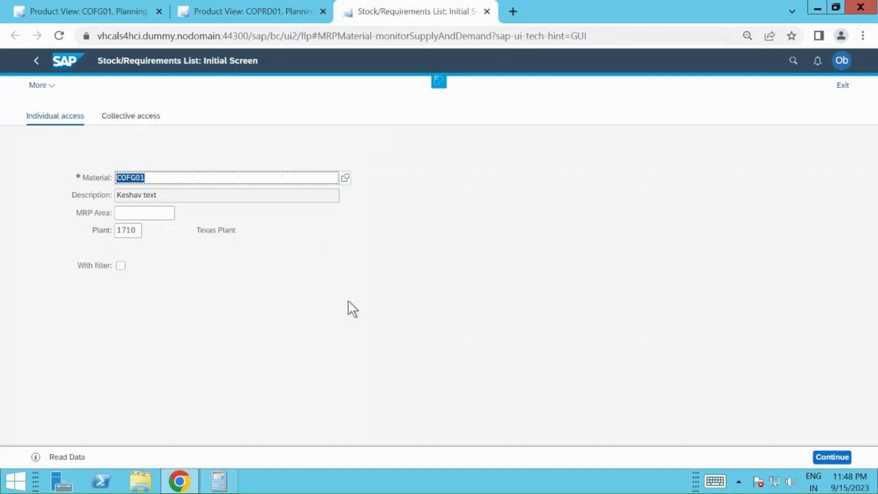
# Show the MD04 list for COFG01 at 1710: planned orders 3004, 3005, 3006 with 73, 27, 20
pyautogui.press('Return')
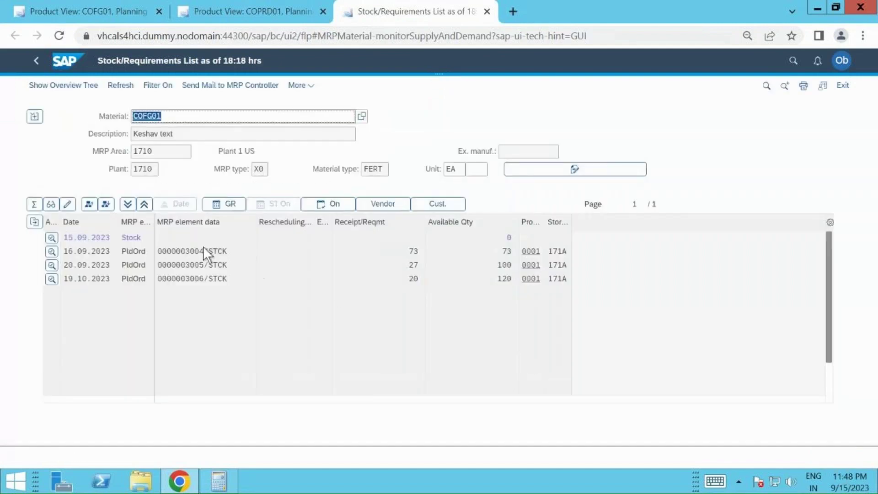